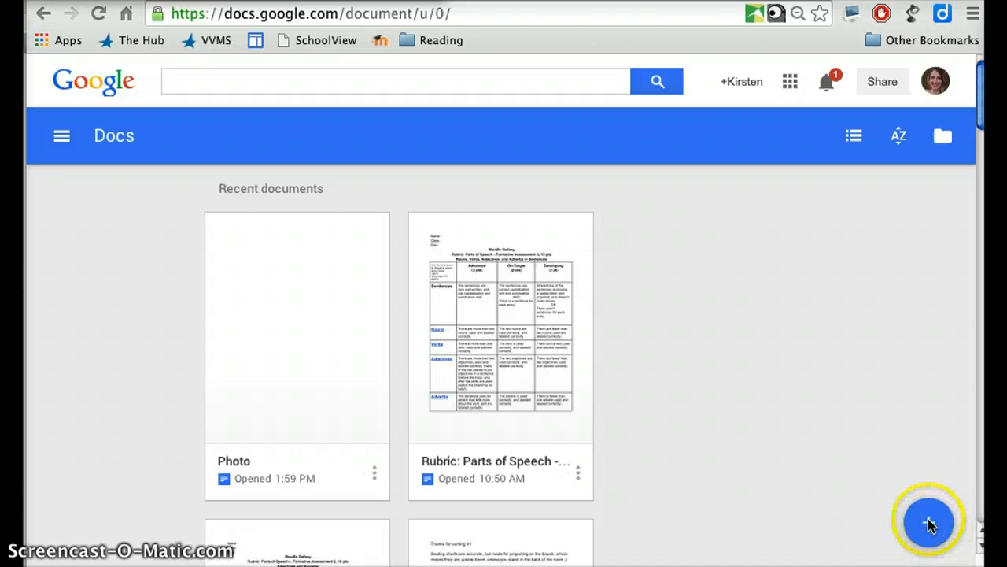
Create a new blank document and name it "photo"
click(930, 527)
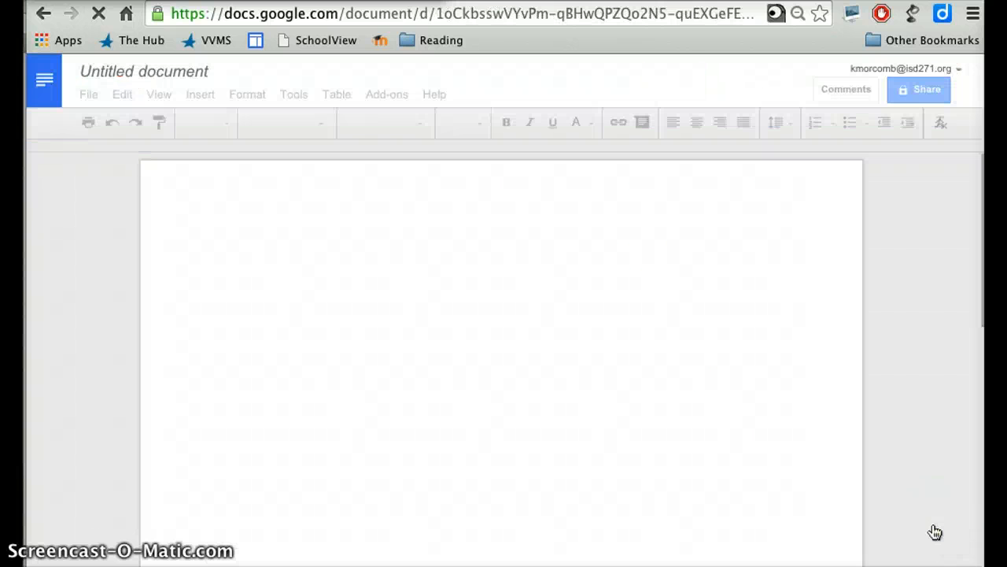
click(136, 72)
click(159, 87)
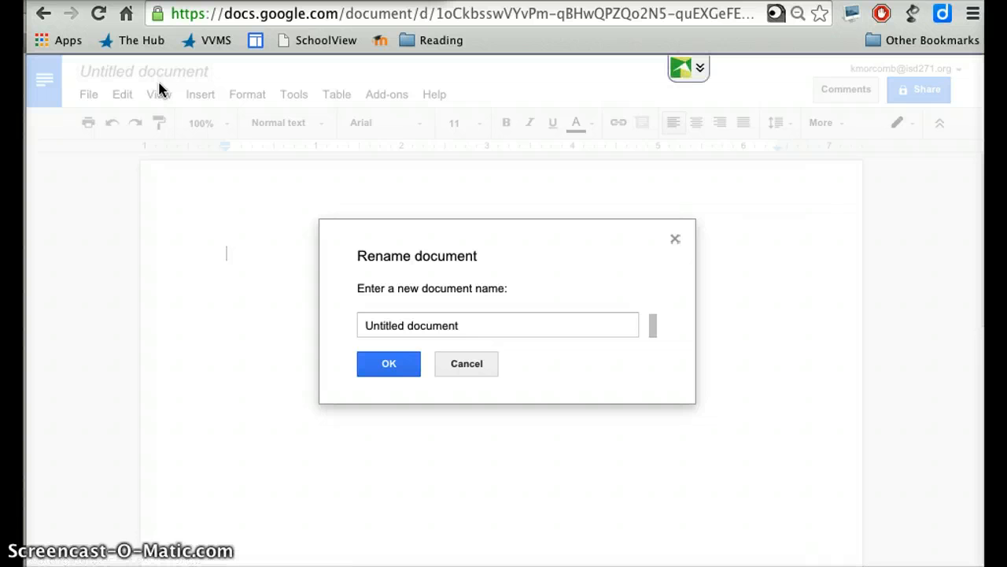
drag(461, 326, 340, 326)
text(photo)
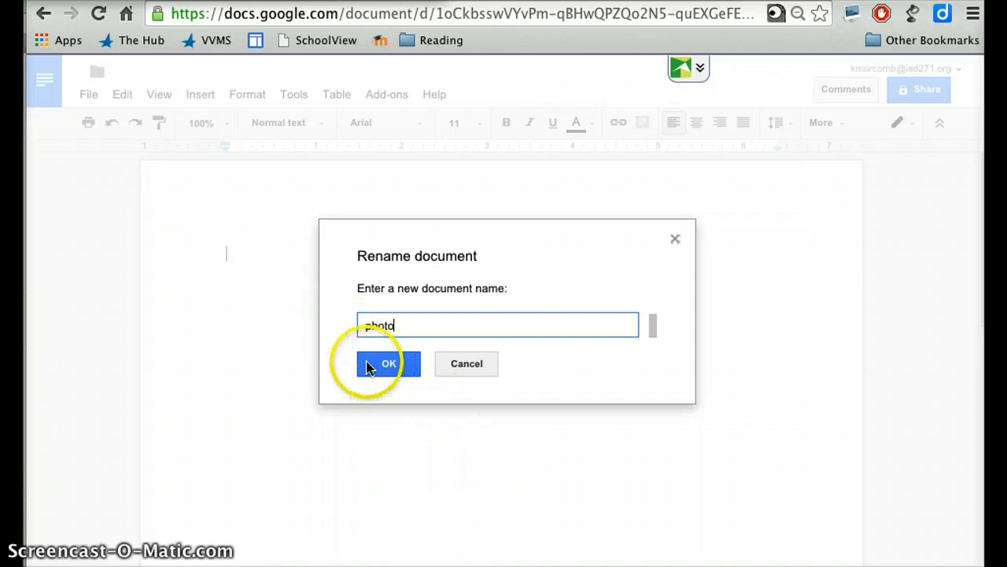
click(366, 362)
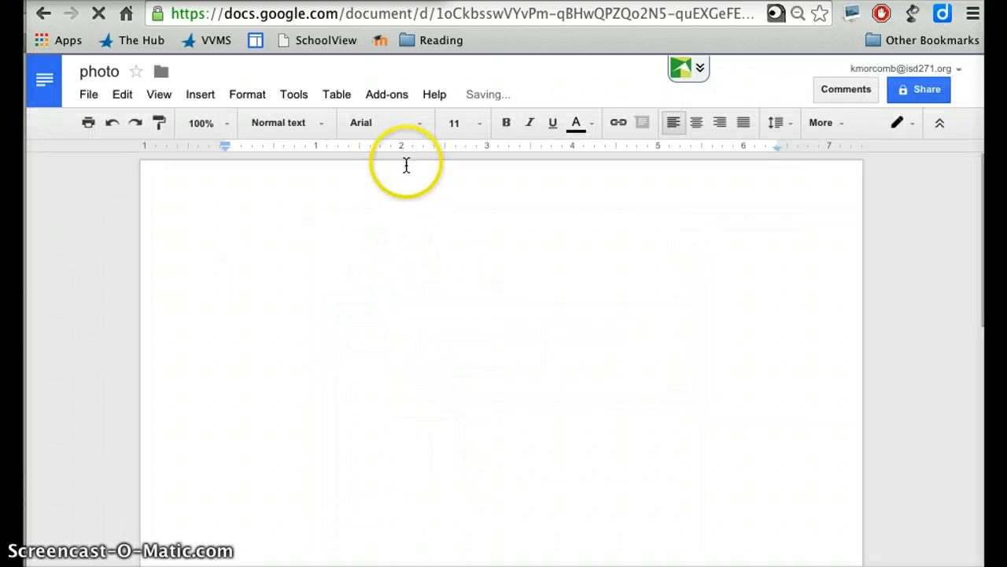
Insert an image into the document by taking a webcam snapshot and selecting it
click(196, 96)
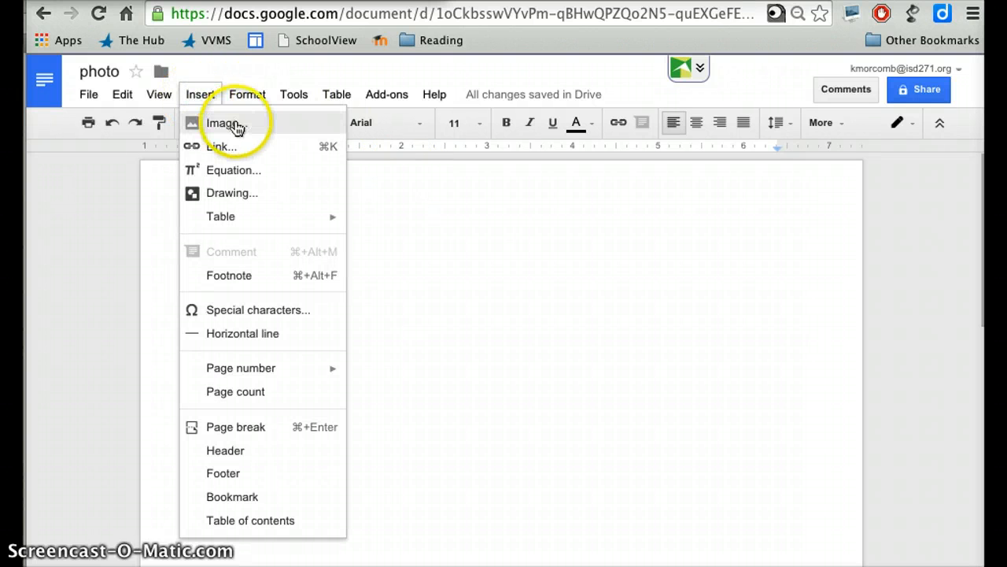
click(264, 130)
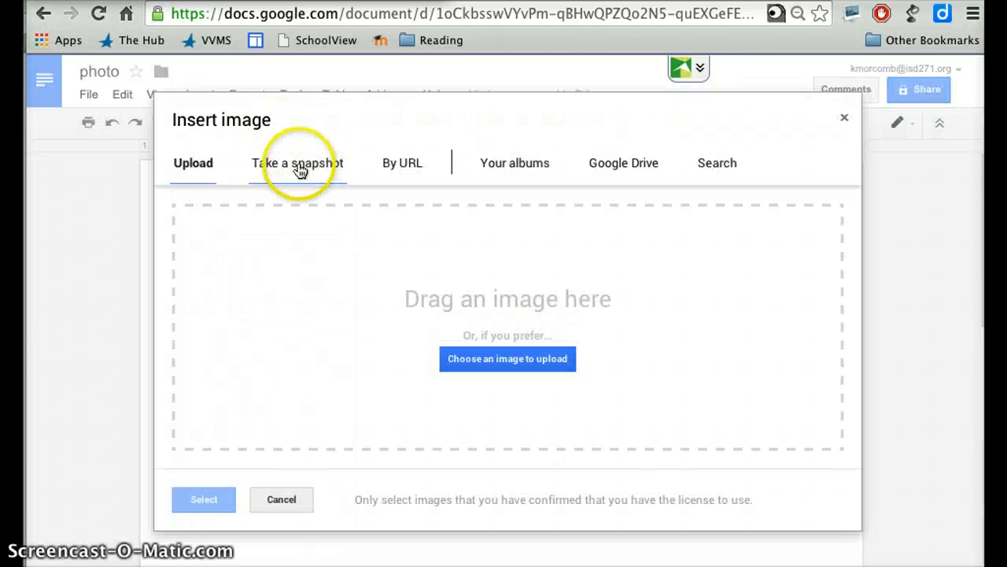
click(293, 171)
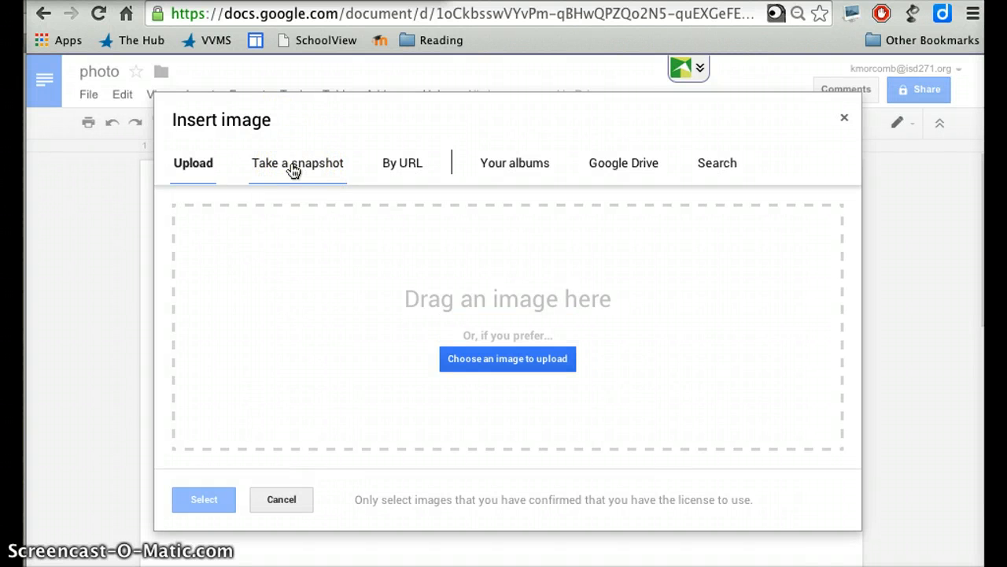
click(293, 171)
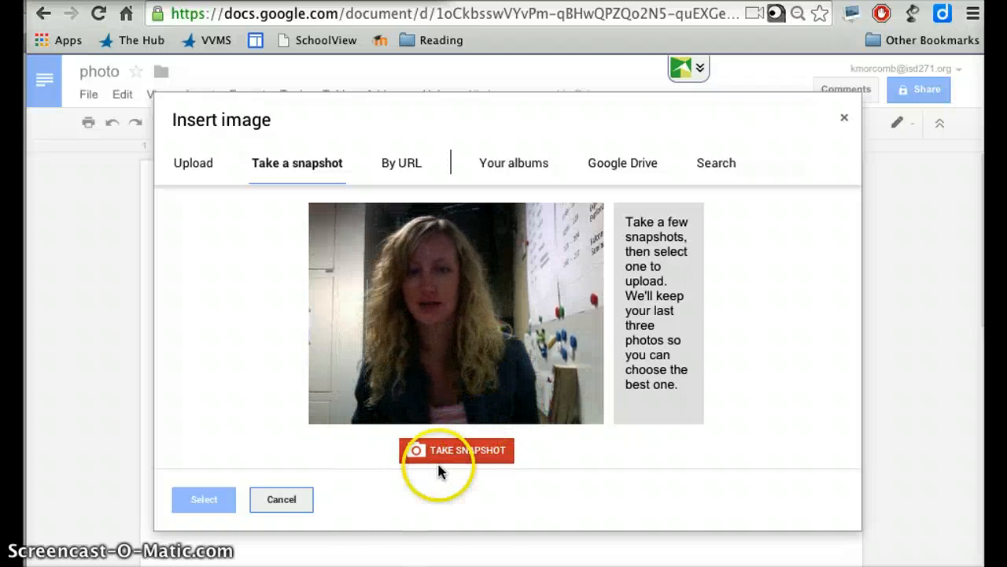
drag(439, 470, 456, 451)
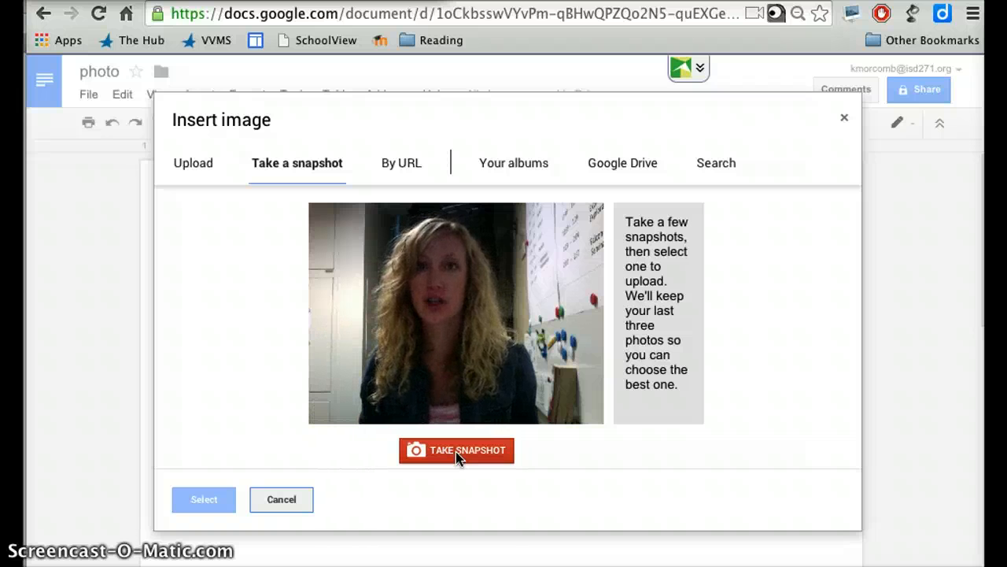
click(456, 452)
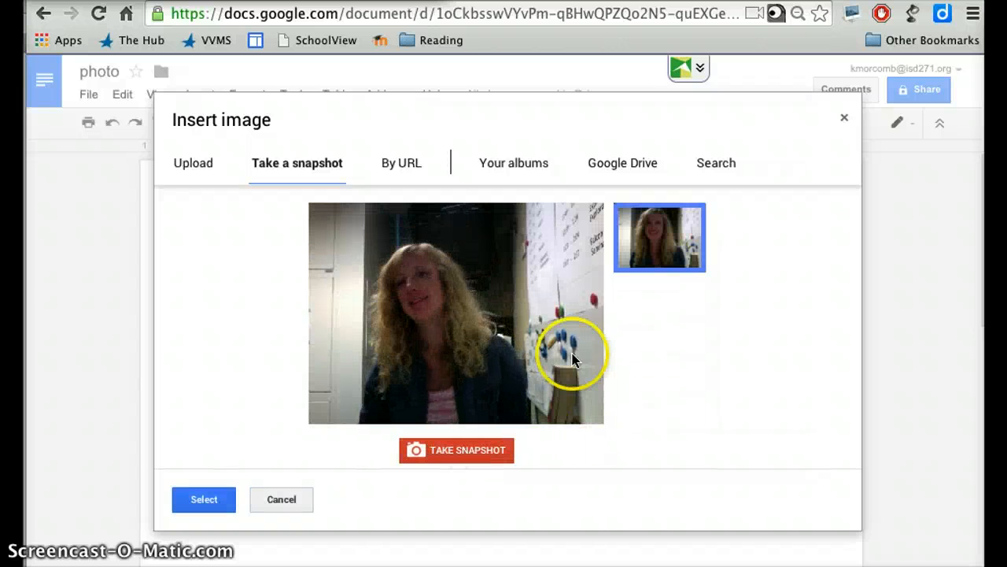
click(204, 496)
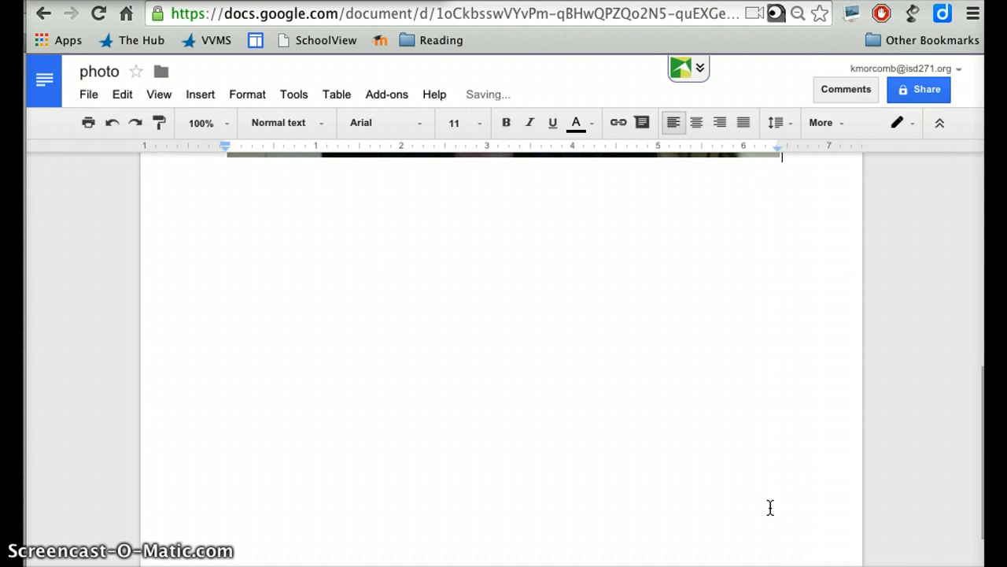
Capture a screenshot of only the head and shoulders area of the inserted photo
scroll(770, 508, up, 5)
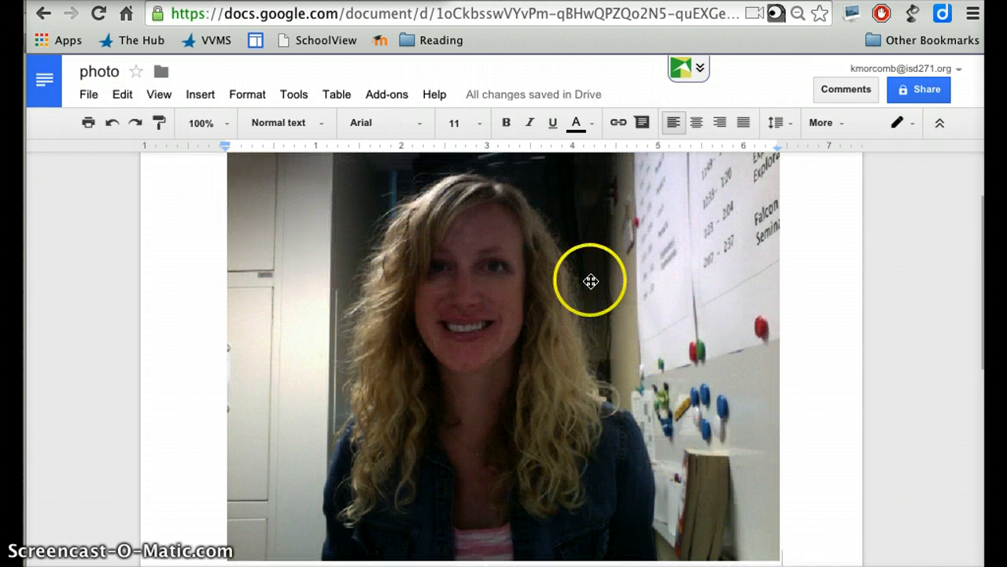
scroll(590, 370, down, 3)
scroll(589, 369, up, 5)
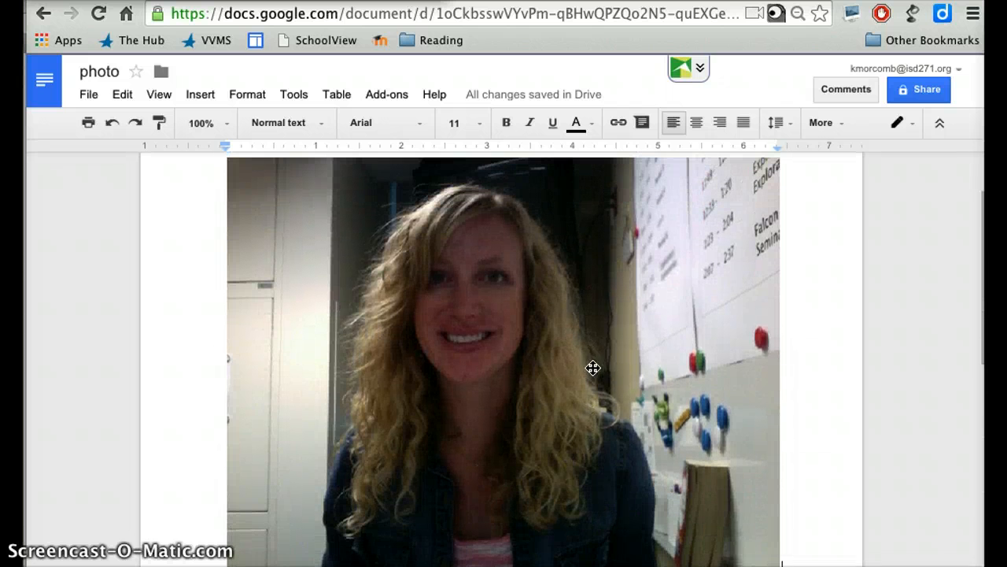
click(601, 372)
drag(333, 178, 594, 489)
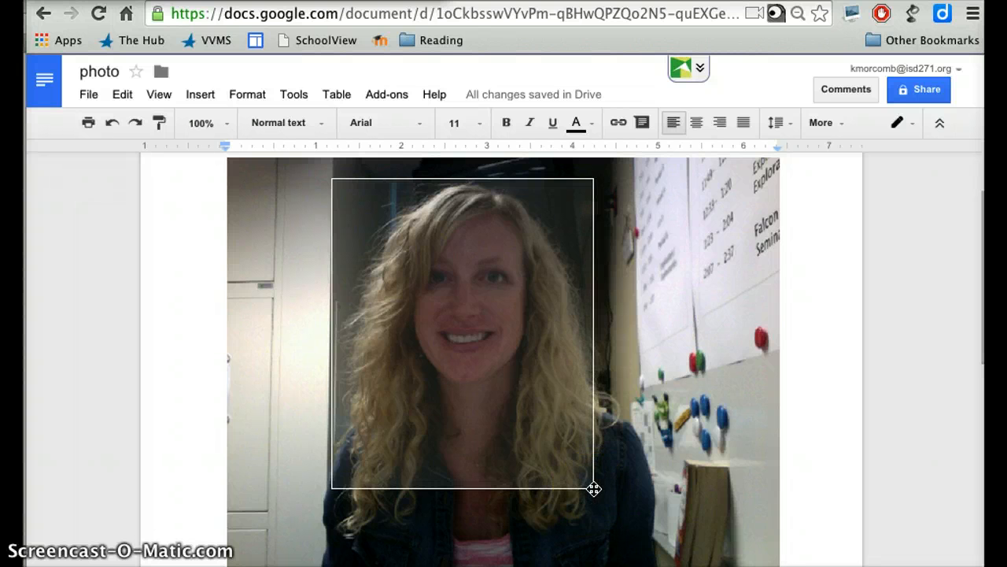
click(593, 487)
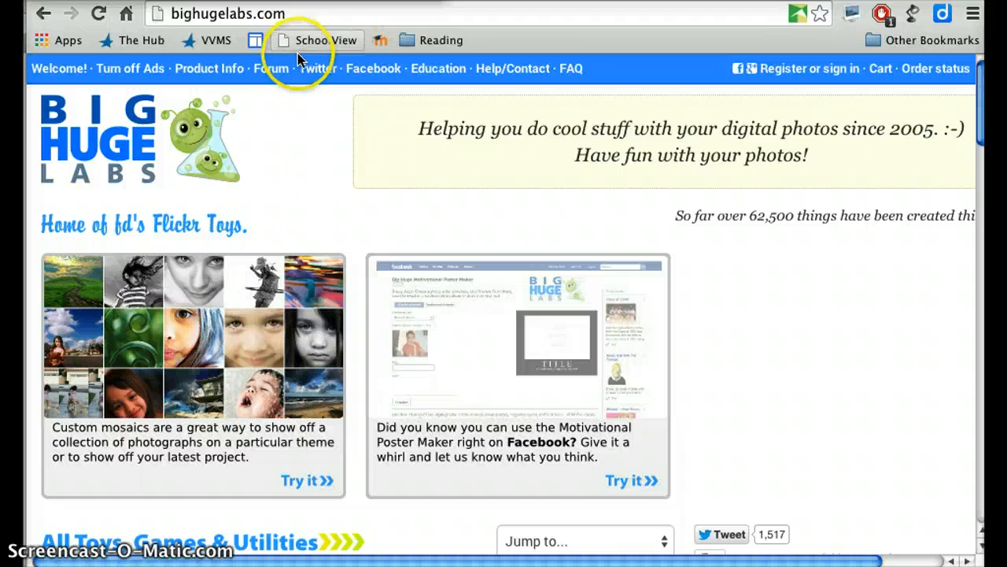
Open the Motivator poster maker from the toys list on bighugelabs.com
click(170, 17)
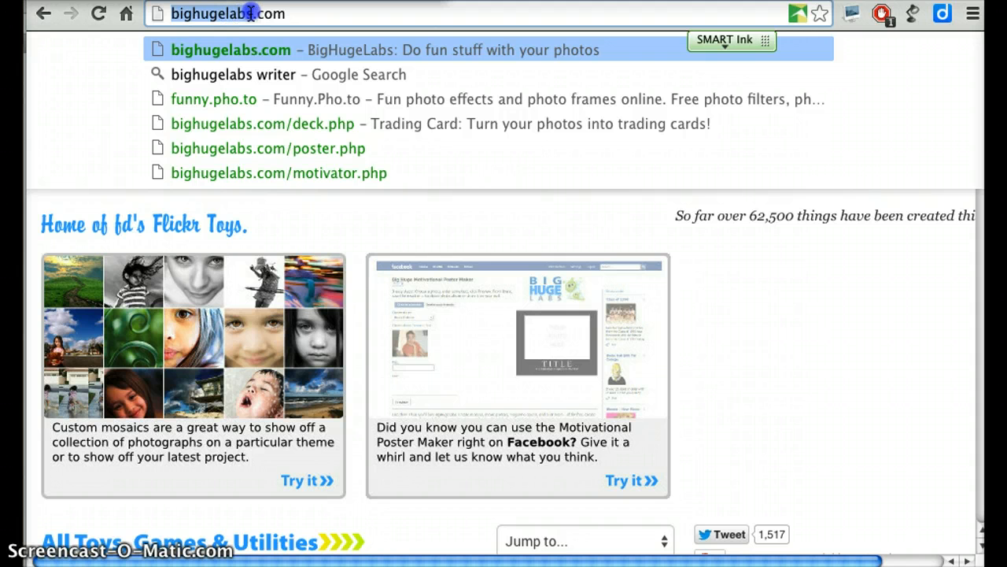
drag(281, 16, 298, 16)
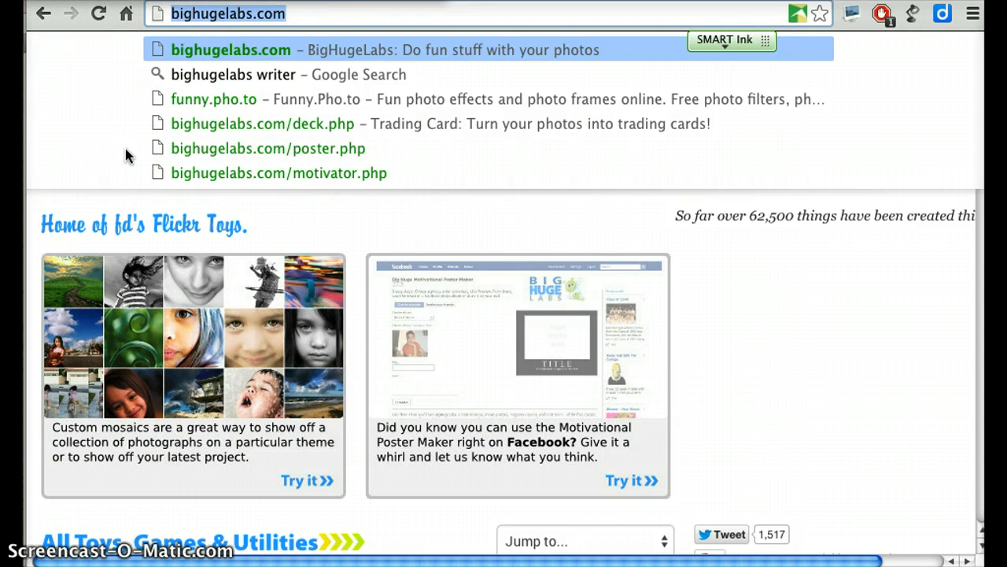
click(268, 217)
scroll(267, 214, down, 1)
scroll(653, 213, down, 4)
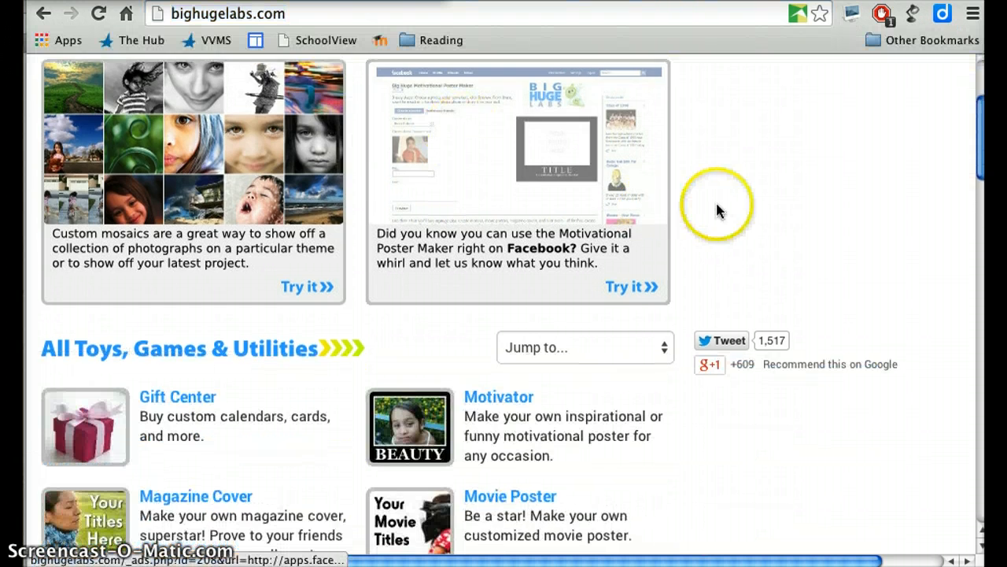
scroll(715, 209, down, 6)
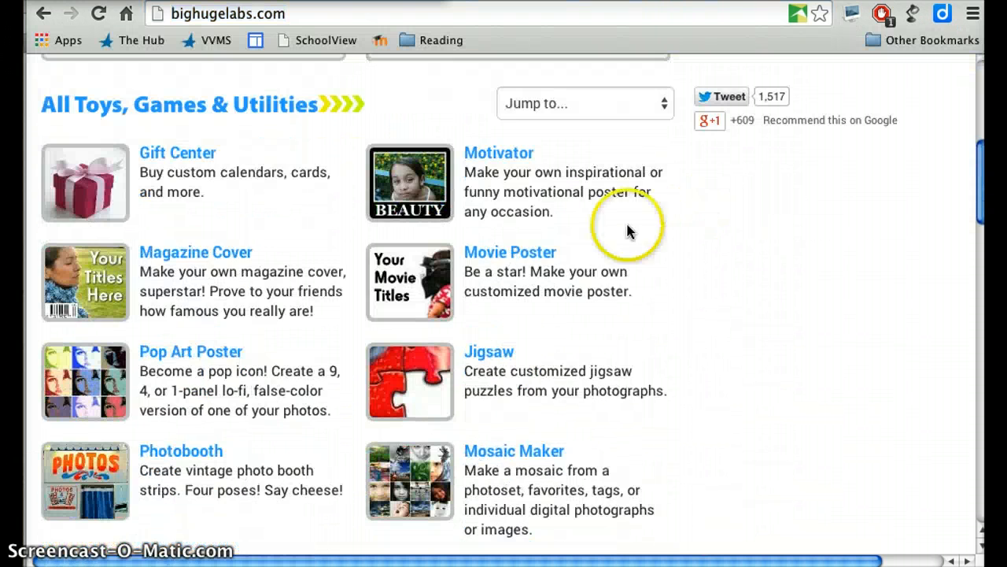
click(482, 161)
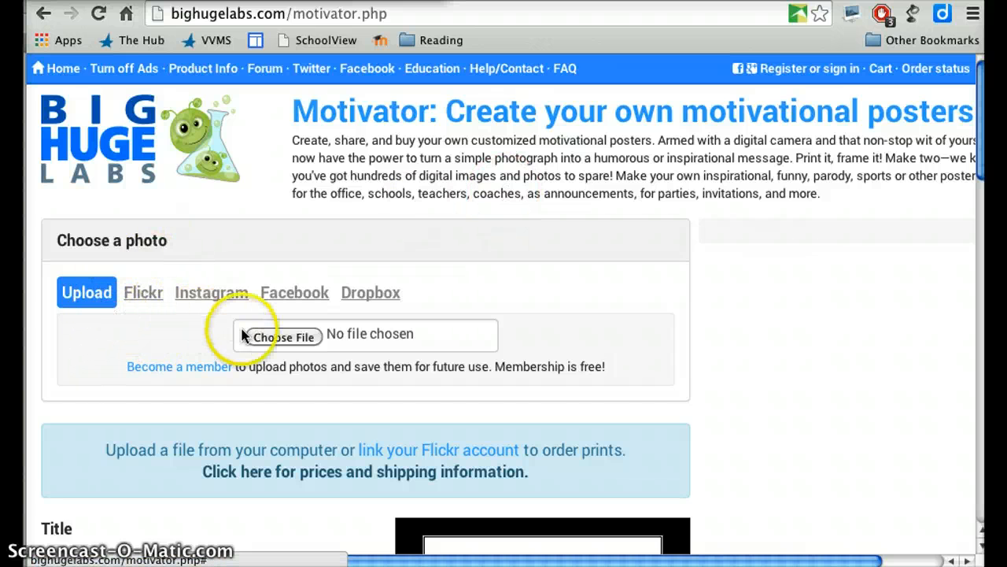
Start choosing a photo file to upload and bring the Places folders into reach
click(289, 343)
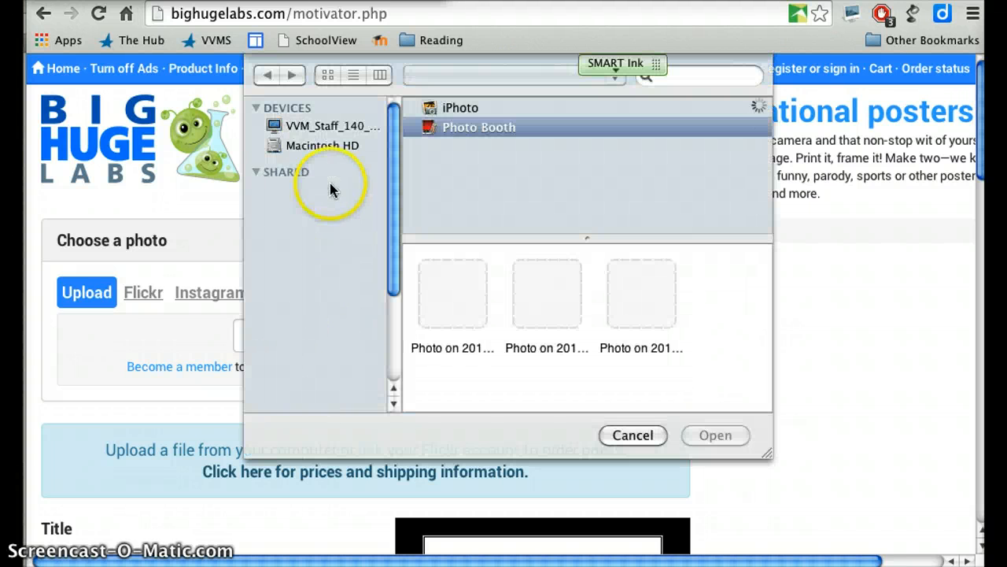
drag(396, 152, 389, 241)
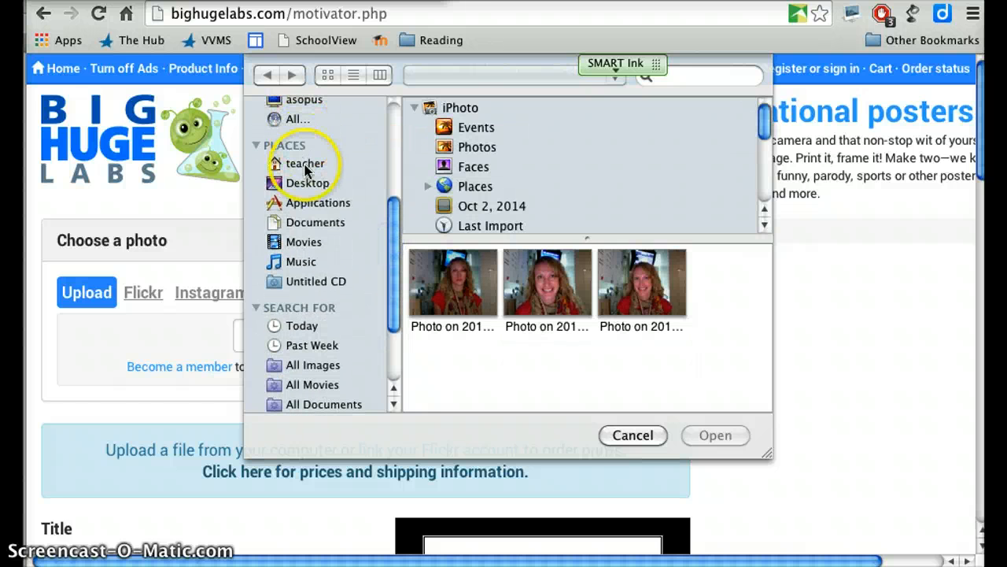
click(295, 166)
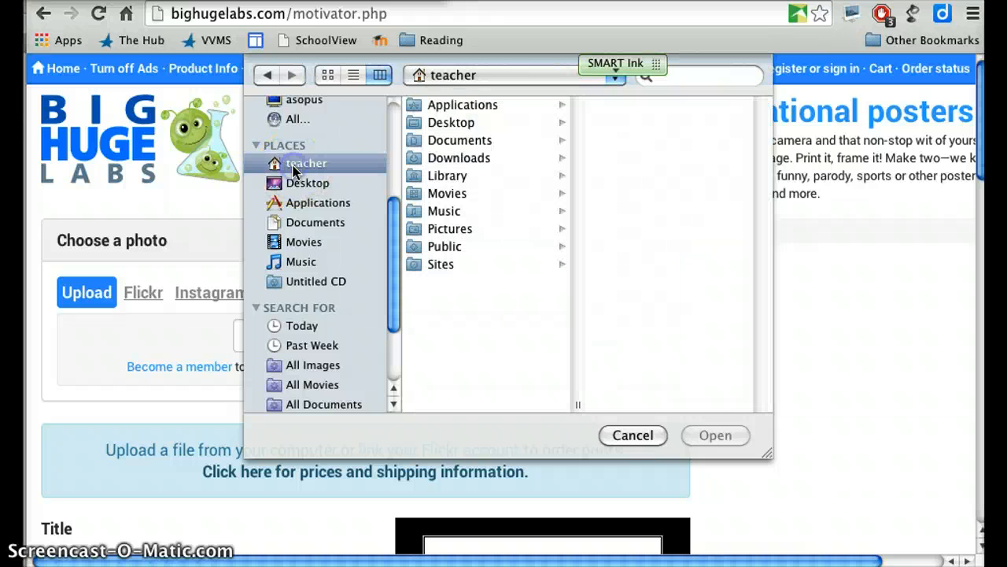
click(459, 157)
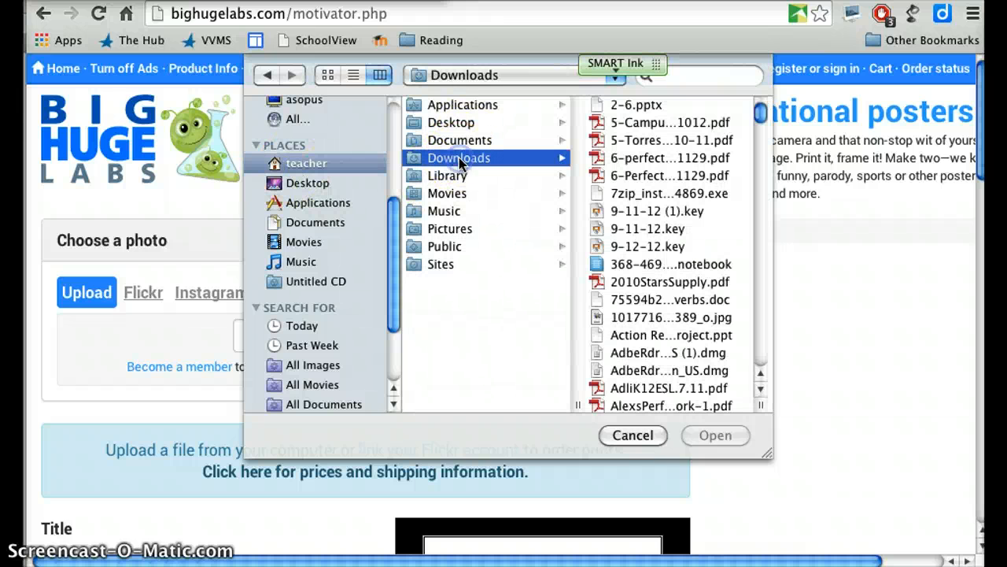
scroll(679, 171, down, 20)
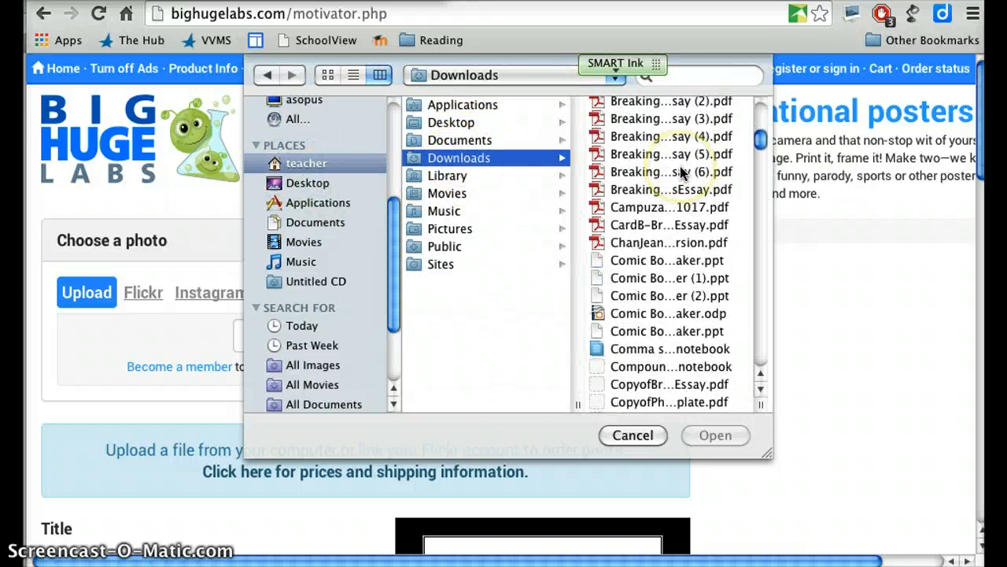
drag(757, 161, 752, 67)
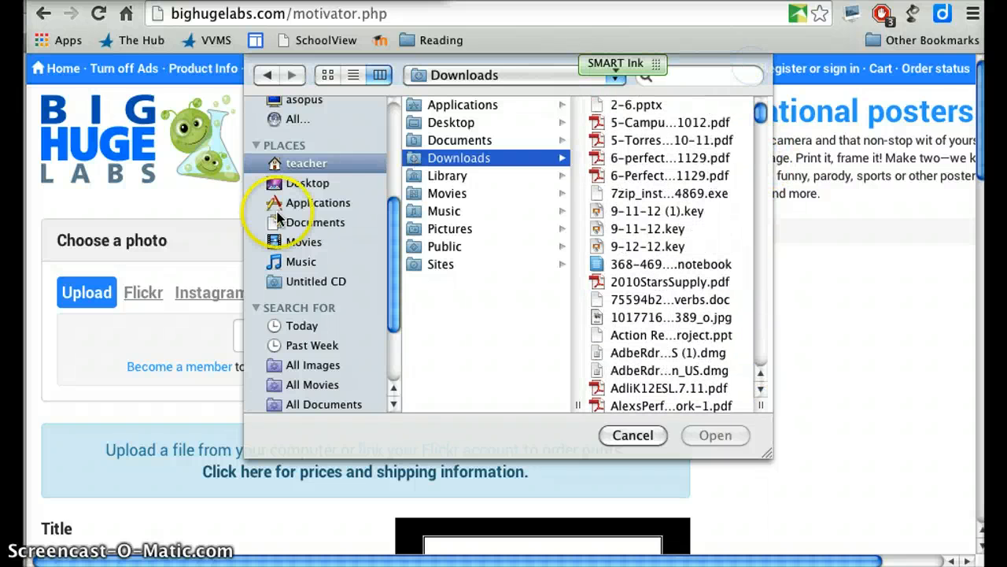
Choose the Desktop file "Screen shot 2014-10-02 at 2.04.15 PM" as the poster's photo
click(309, 184)
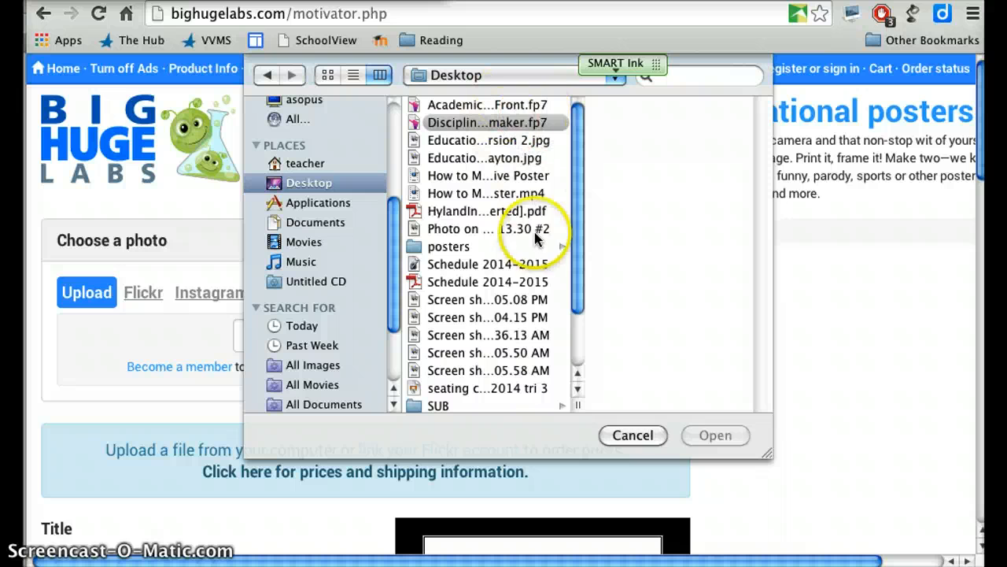
click(480, 299)
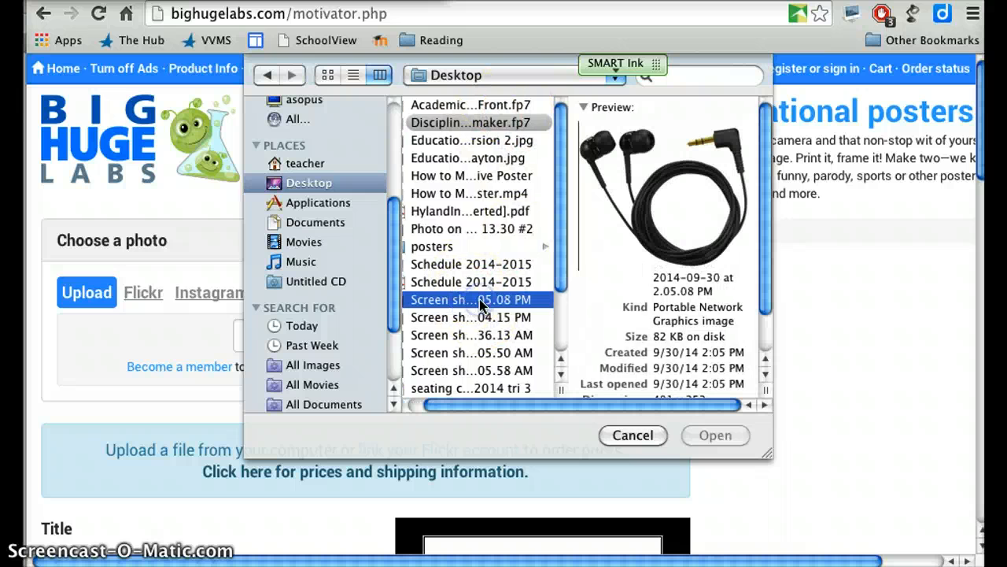
click(484, 318)
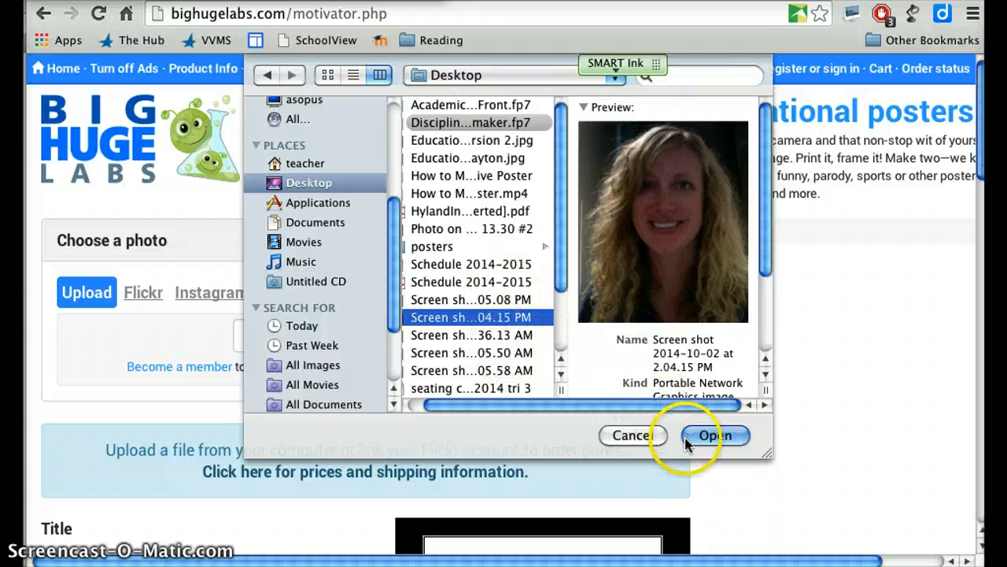
click(687, 438)
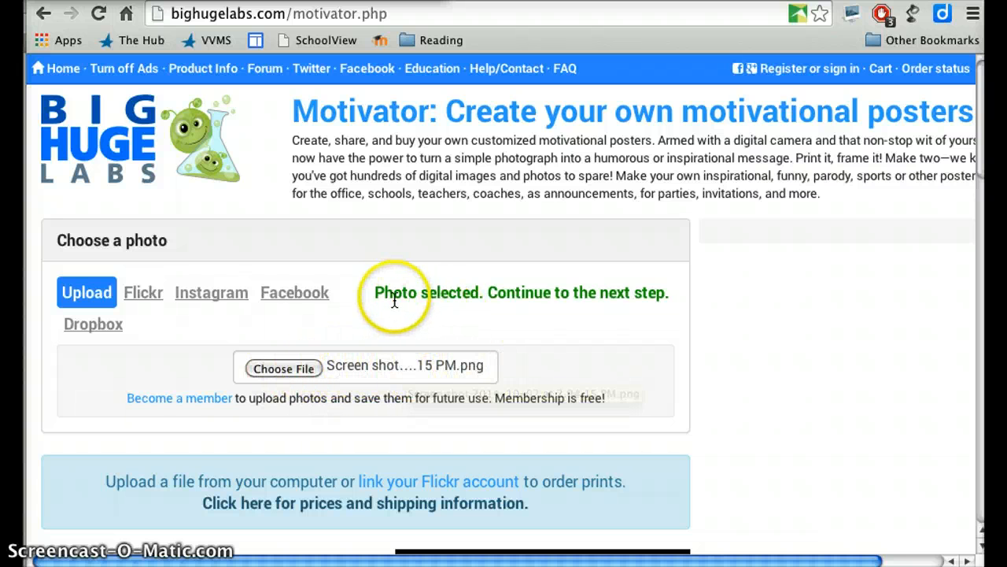
drag(372, 293, 674, 293)
Enter "enthusiastic" as the poster's title
click(980, 130)
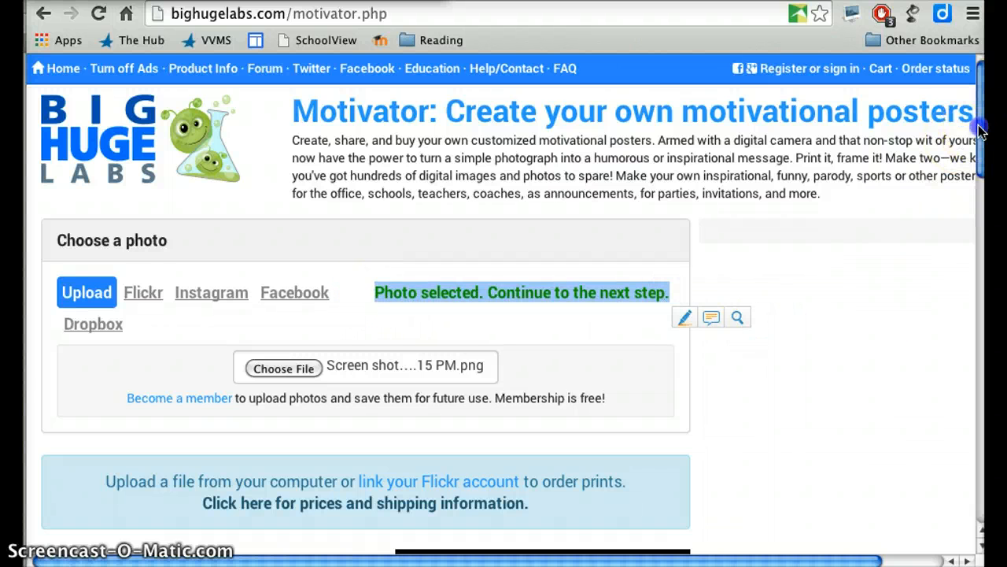
drag(980, 130, 975, 254)
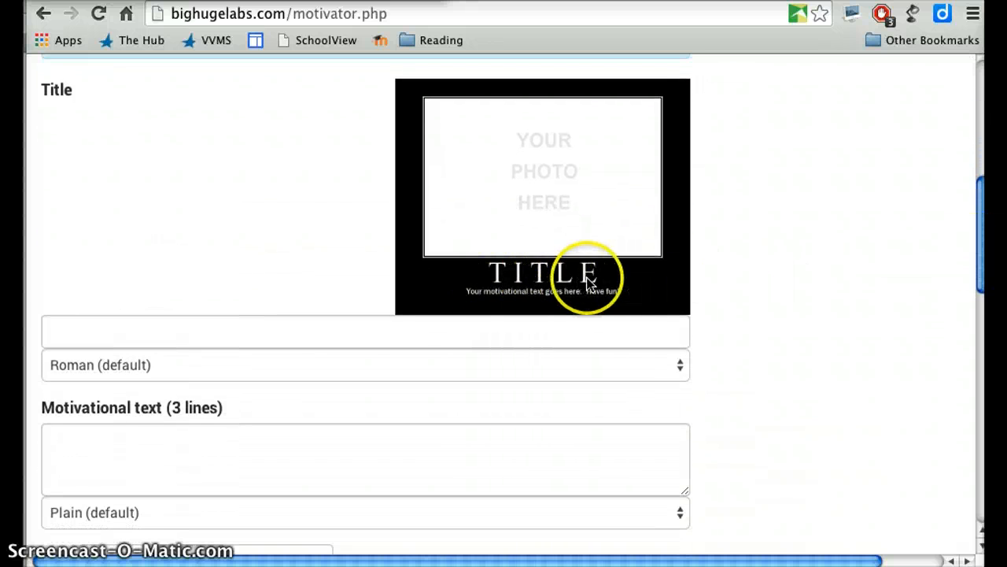
click(362, 330)
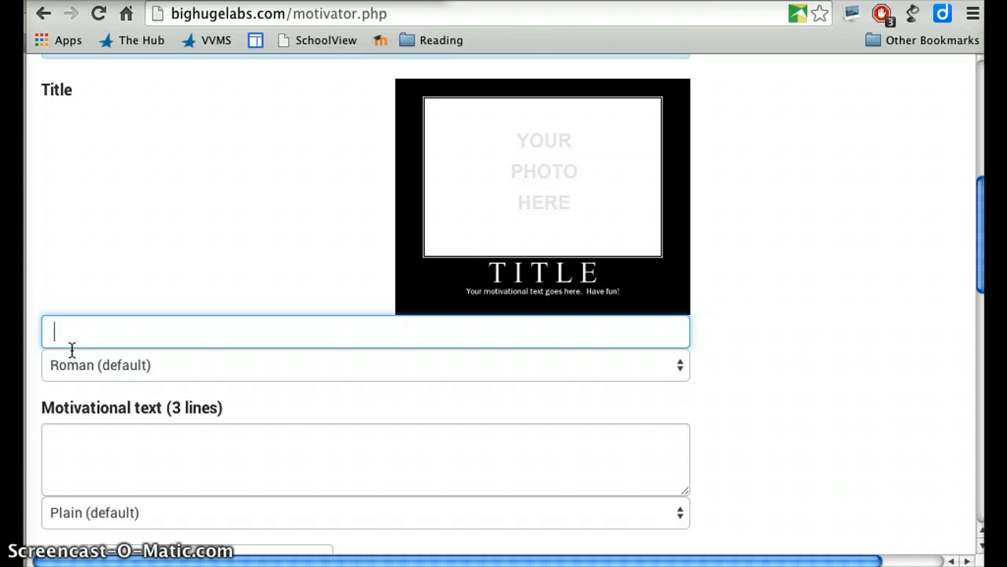
click(56, 309)
click(11, 115)
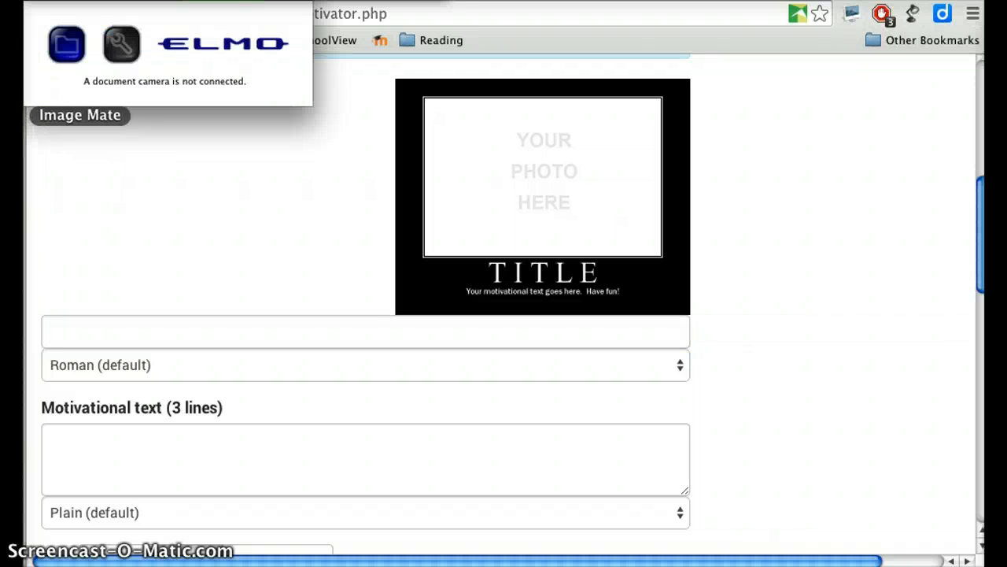
click(83, 331)
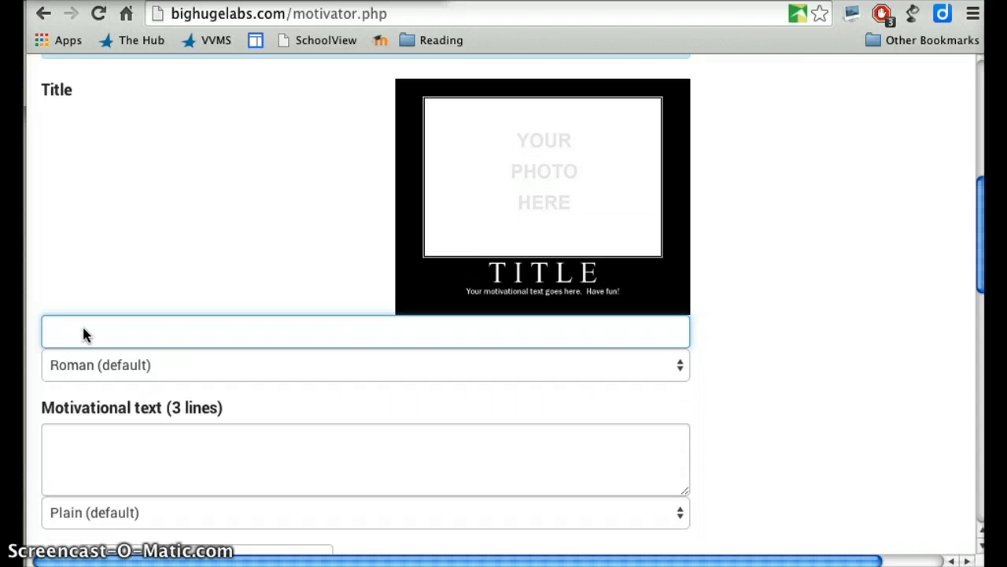
text(enth)
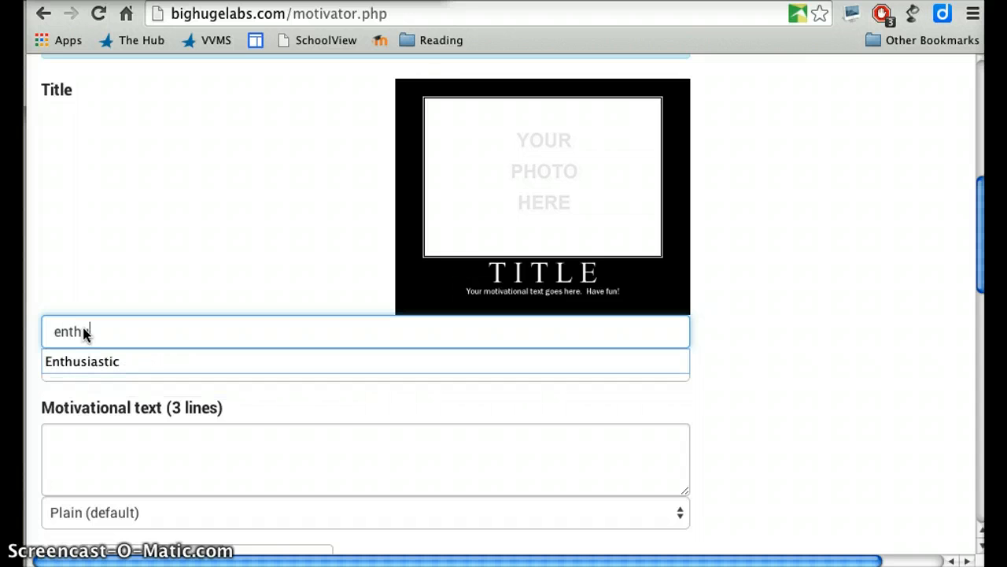
text(usiastic)
click(86, 332)
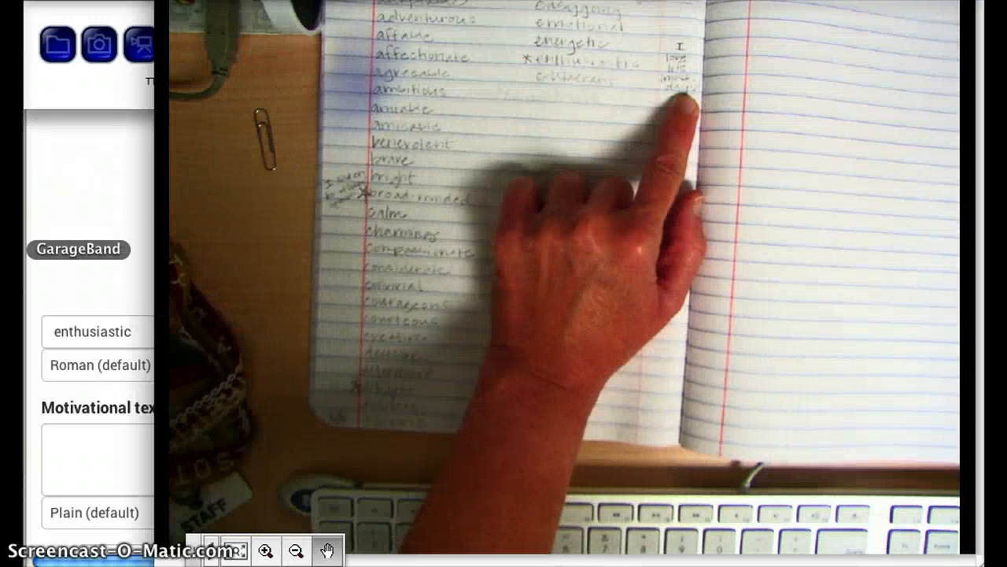
Return to the poster form in Chrome and enter "I love life (most days)!" as the motivational text
click(11, 210)
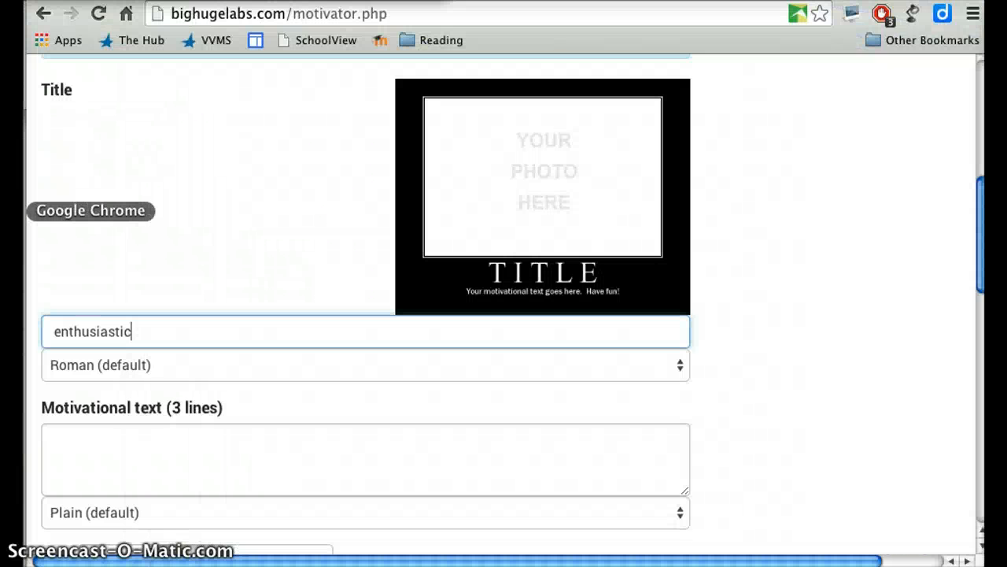
click(121, 434)
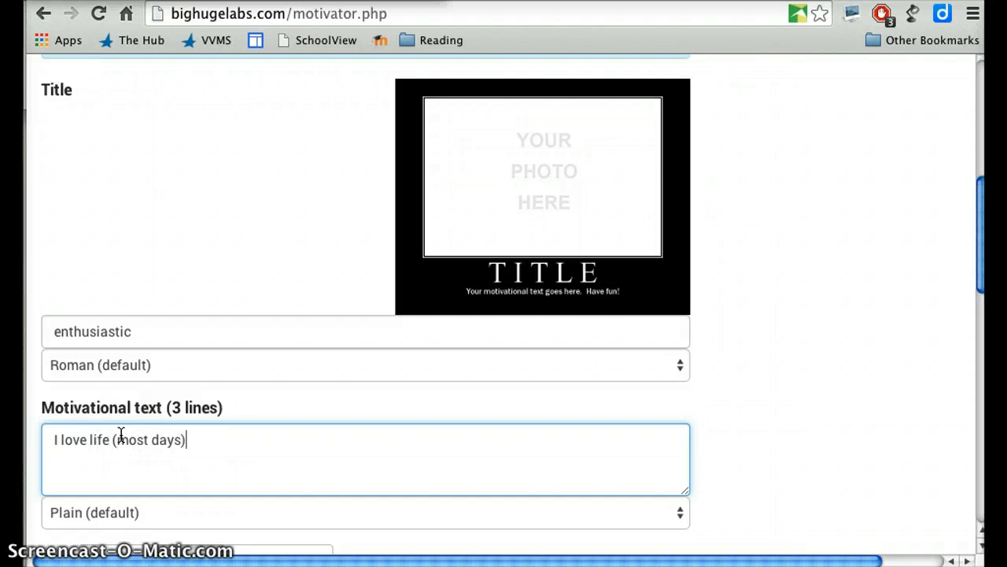
click(87, 439)
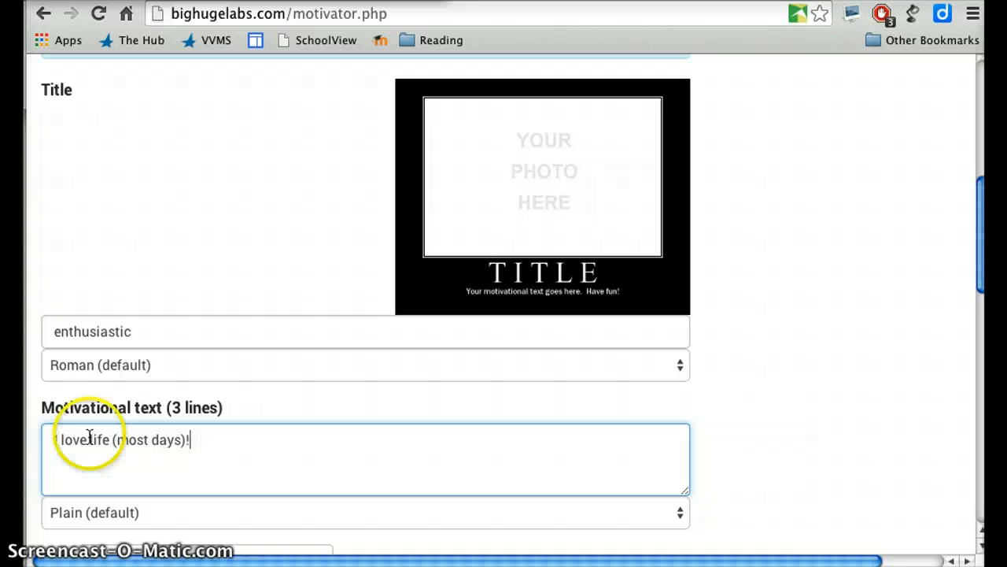
click(189, 439)
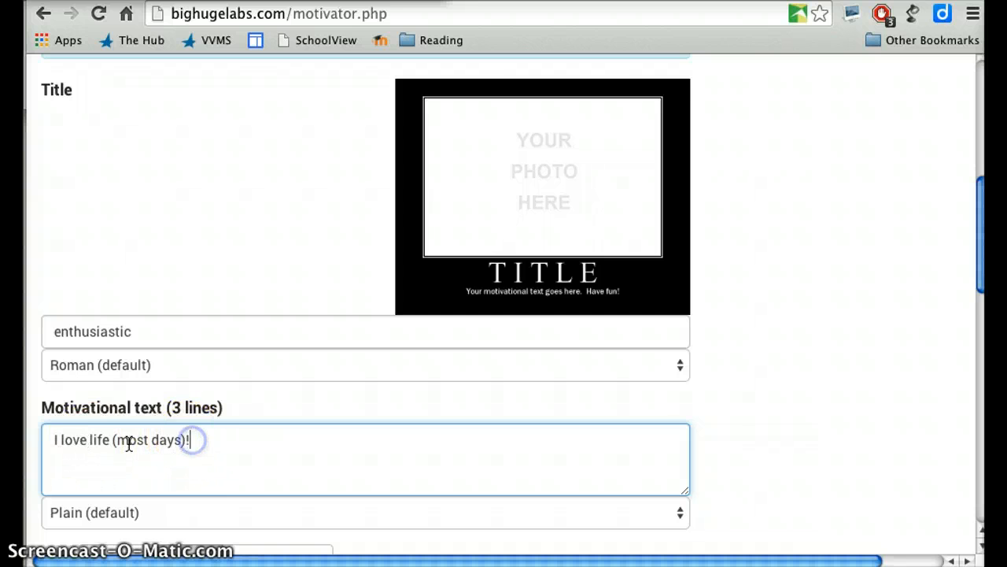
drag(62, 441, 47, 444)
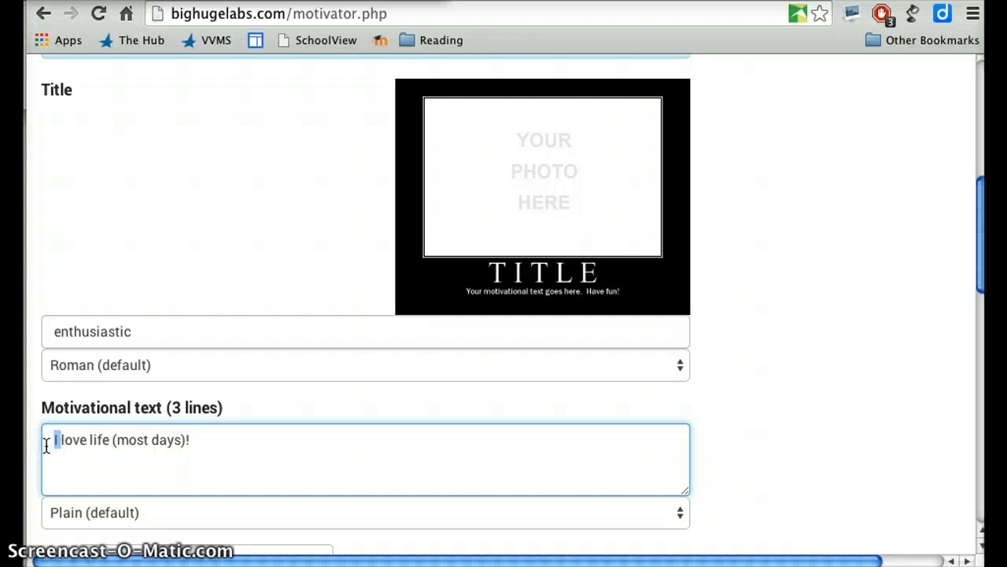
click(194, 439)
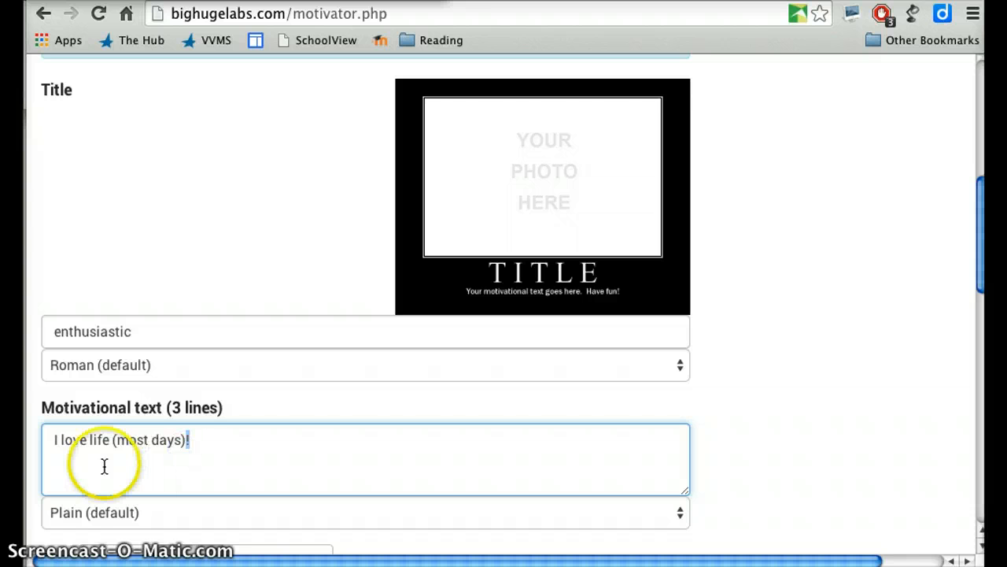
click(56, 439)
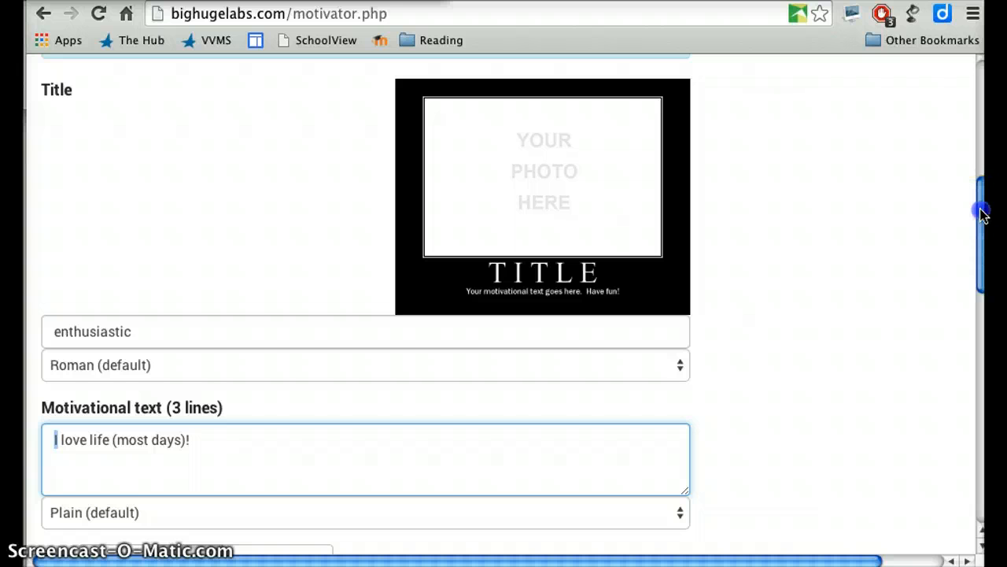
Set the poster's orientation to Portrait
drag(982, 213, 982, 285)
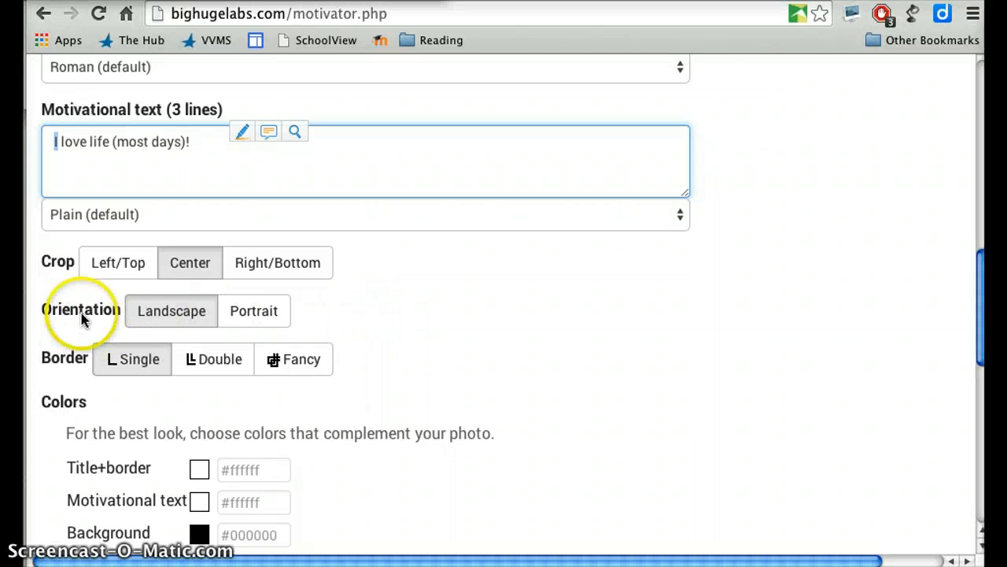
click(250, 311)
click(260, 350)
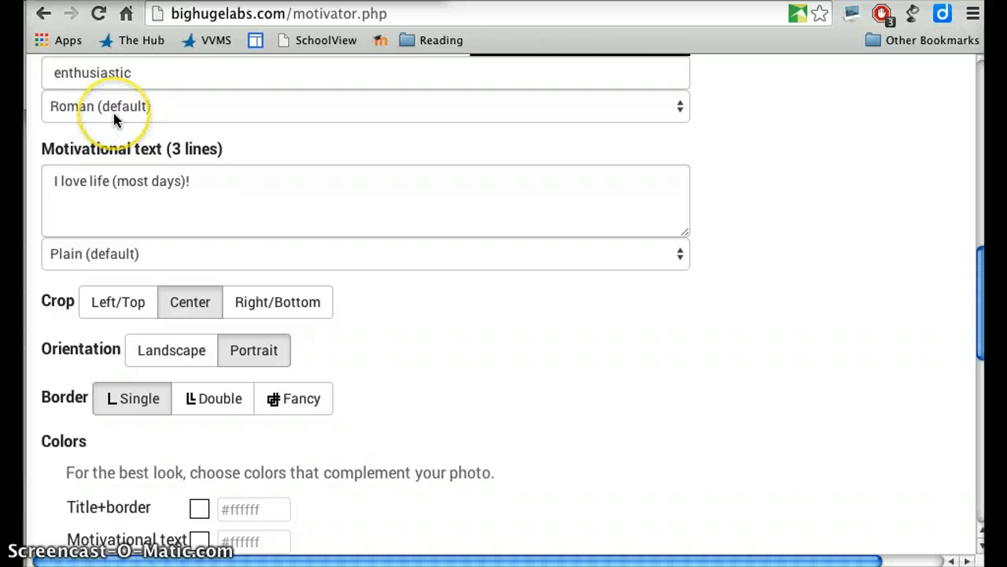
click(68, 261)
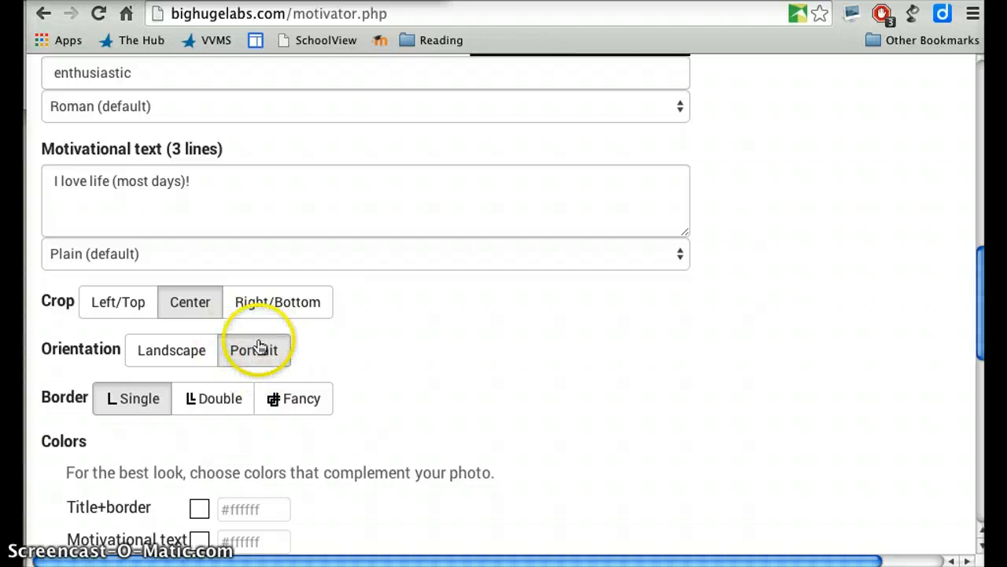
Create the poster with the default colors and check its photo, title and motivational text
scroll(252, 346, down, 3)
scroll(197, 385, down, 3)
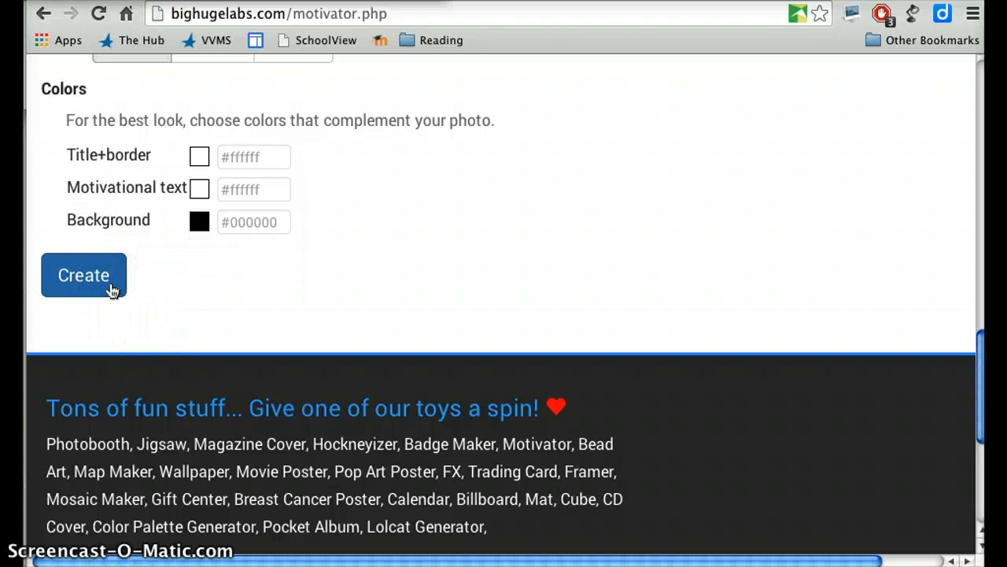
click(111, 289)
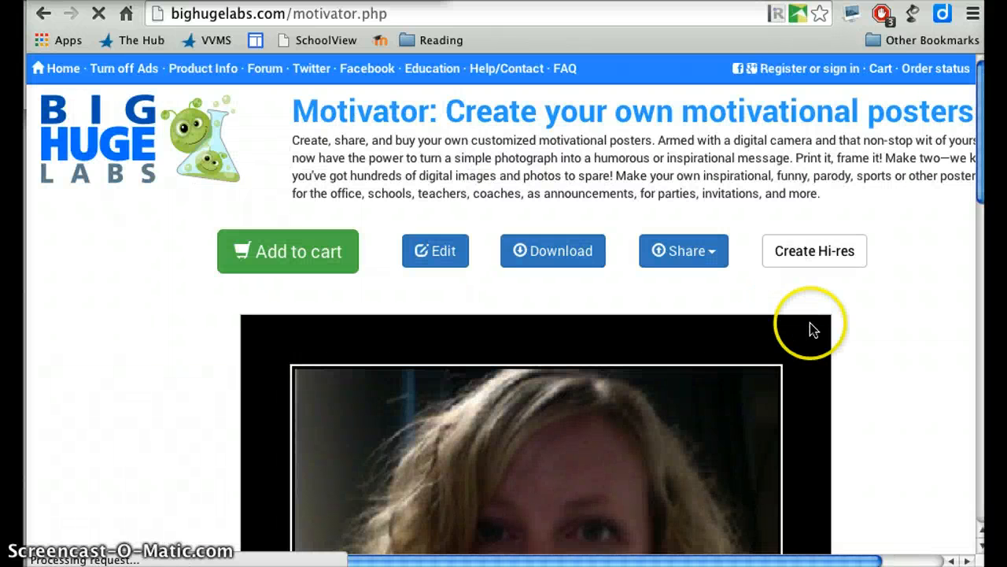
scroll(898, 260, down, 6)
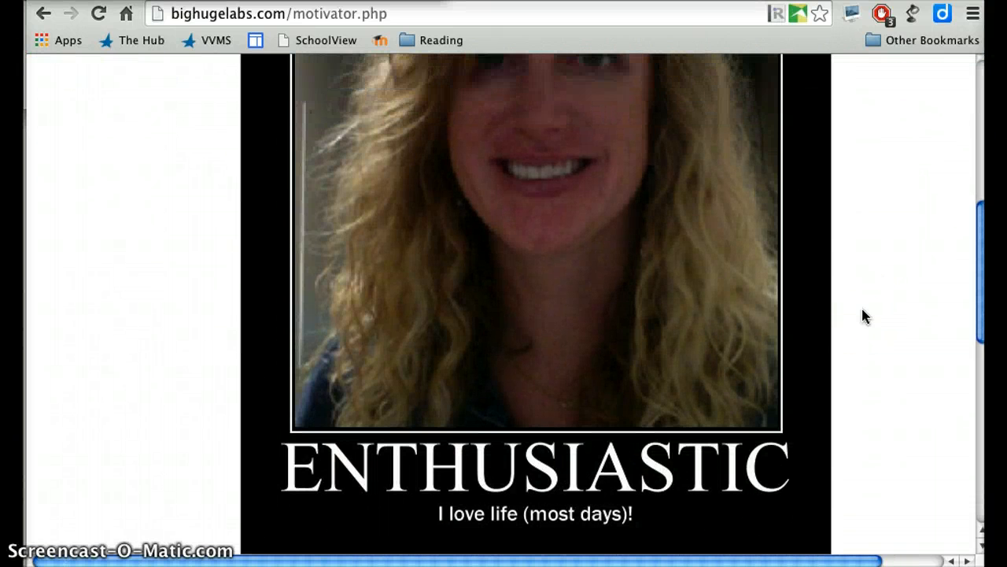
scroll(863, 310, up, 1)
scroll(862, 315, up, 2)
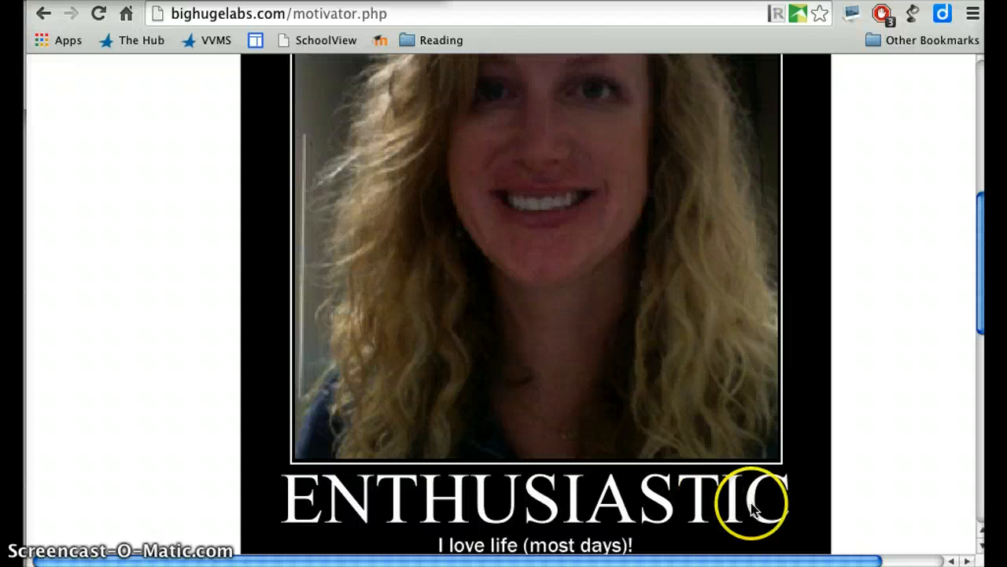
scroll(747, 510, up, 5)
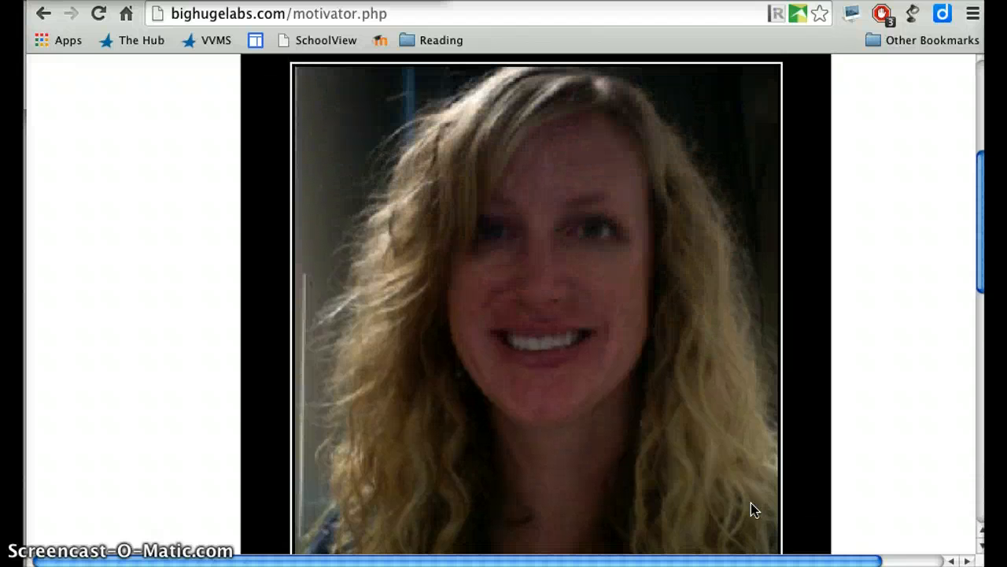
scroll(752, 501, up, 5)
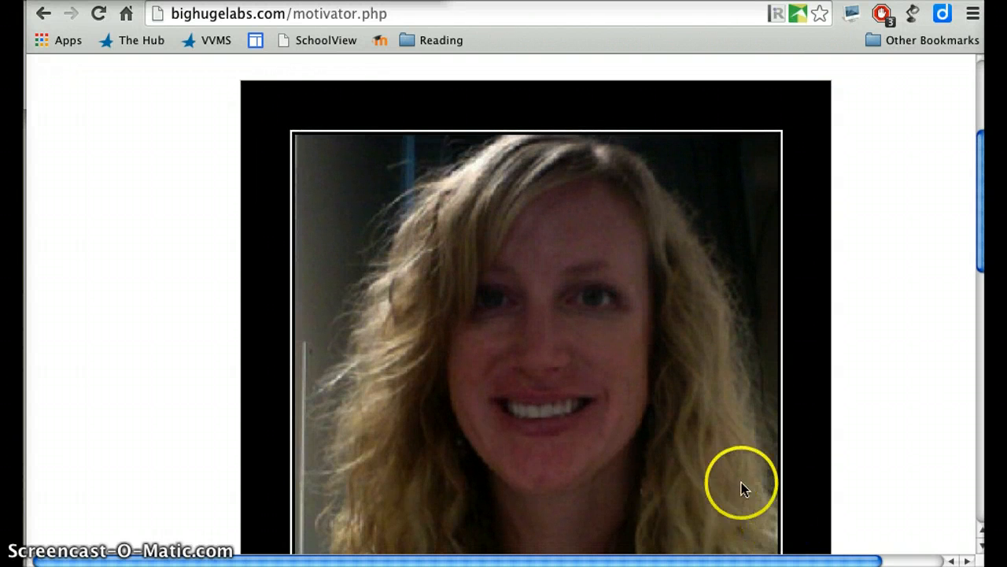
scroll(724, 468, up, 3)
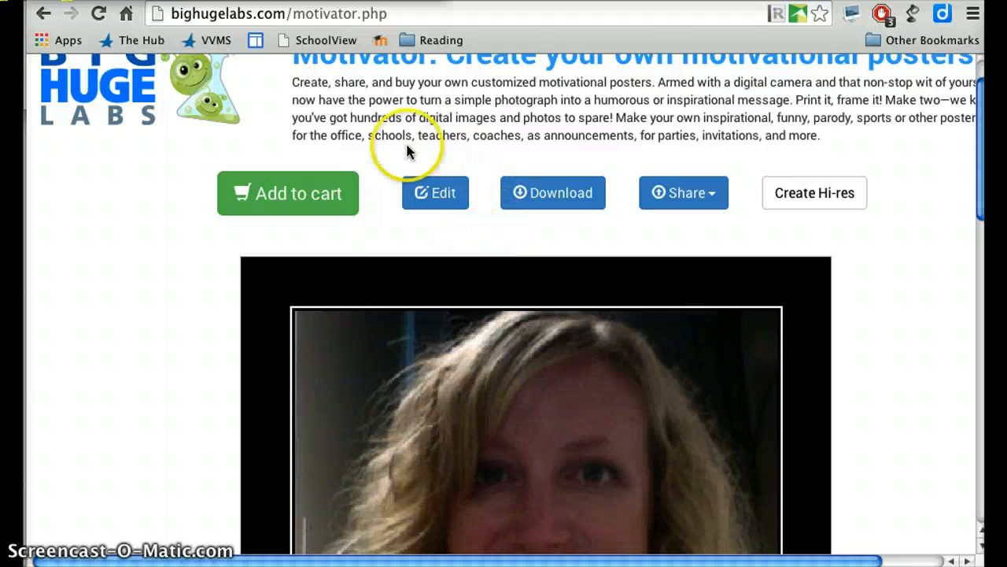
Reopen the poster's settings for editing and create the poster again with the same settings
click(435, 197)
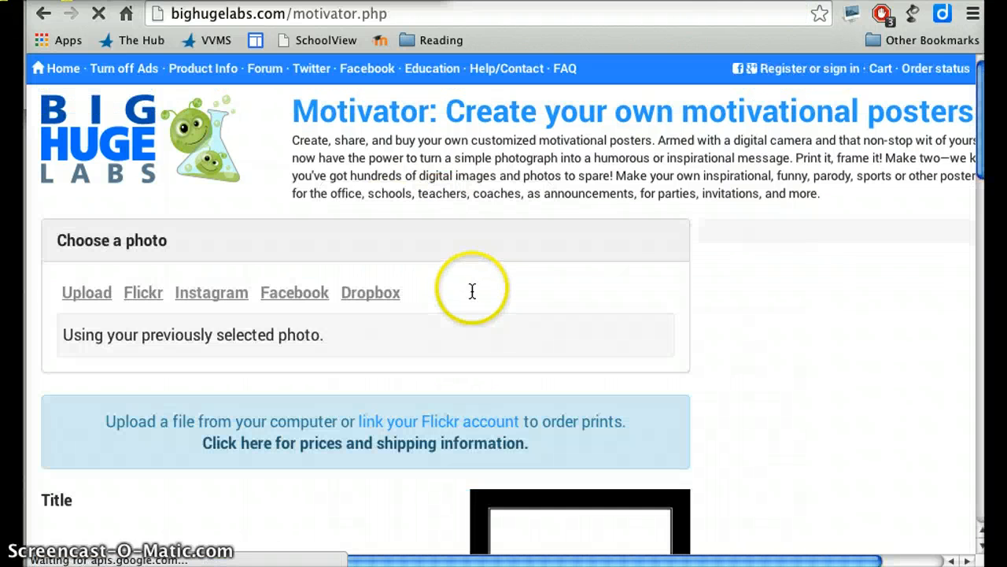
drag(976, 79, 971, 352)
click(95, 252)
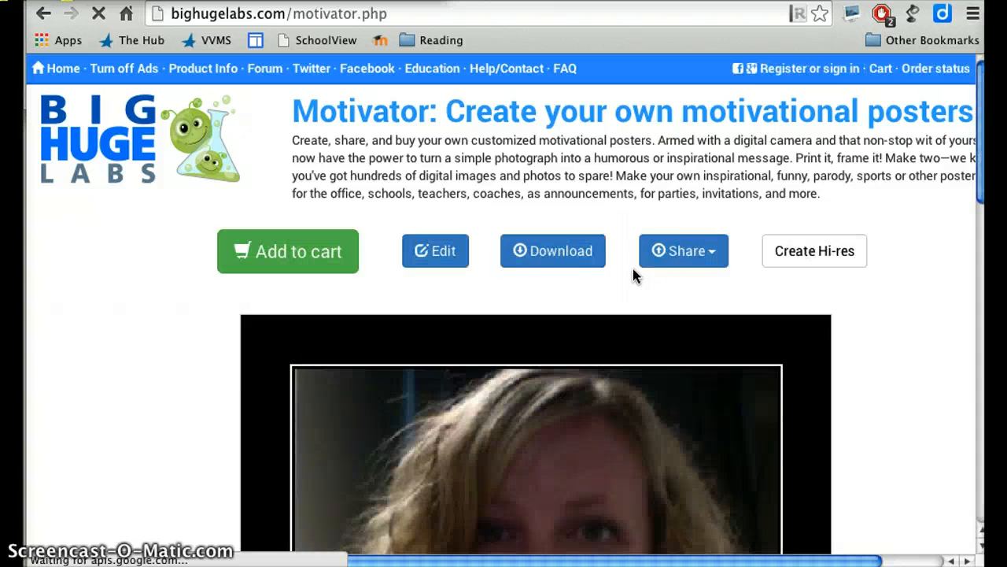
Look over the recreated poster and download it as an image file
scroll(610, 281, down, 10)
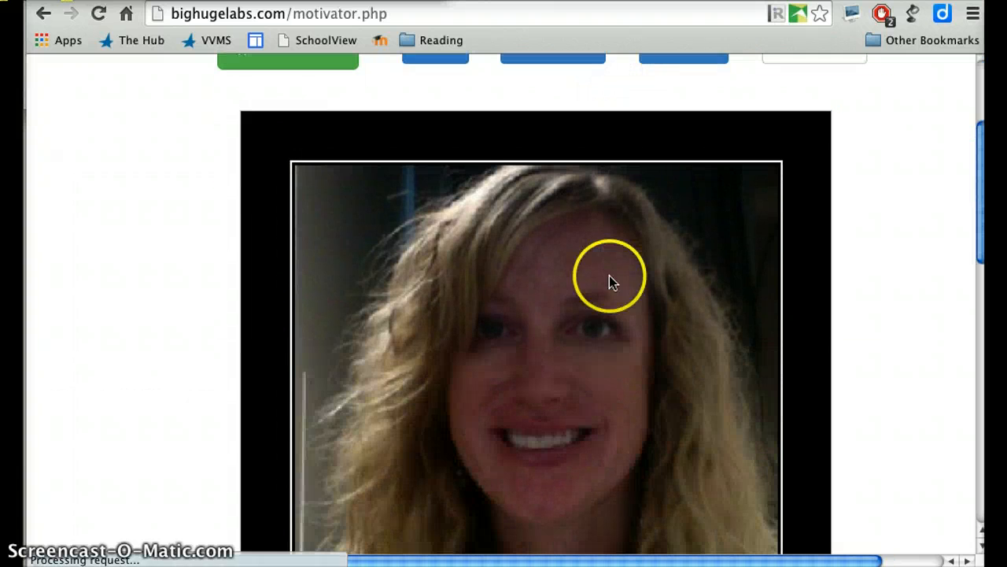
scroll(612, 284, up, 5)
scroll(612, 281, up, 3)
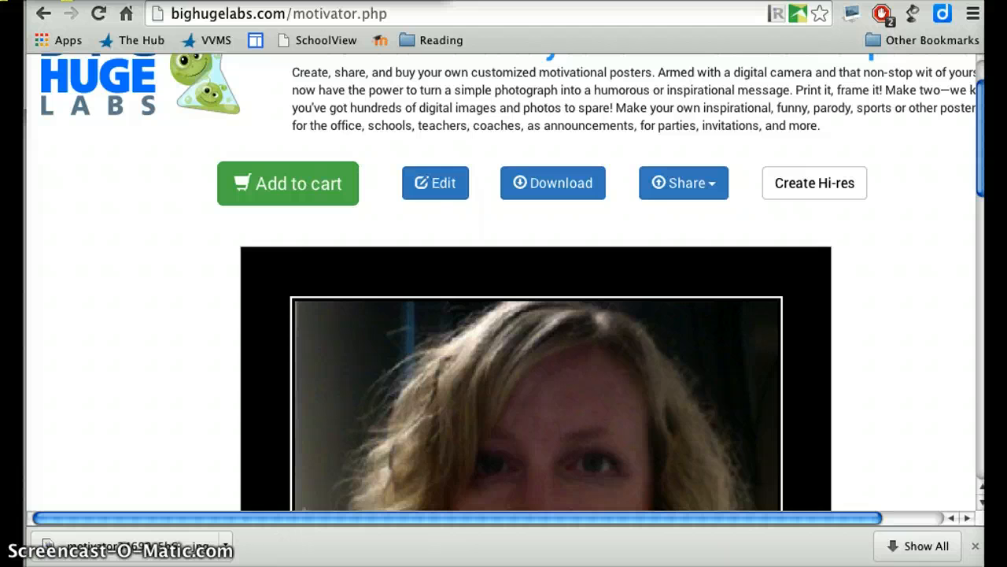
Switch to the Moodle language arts course page and open the Adjective Posters assignment
click(38, 1)
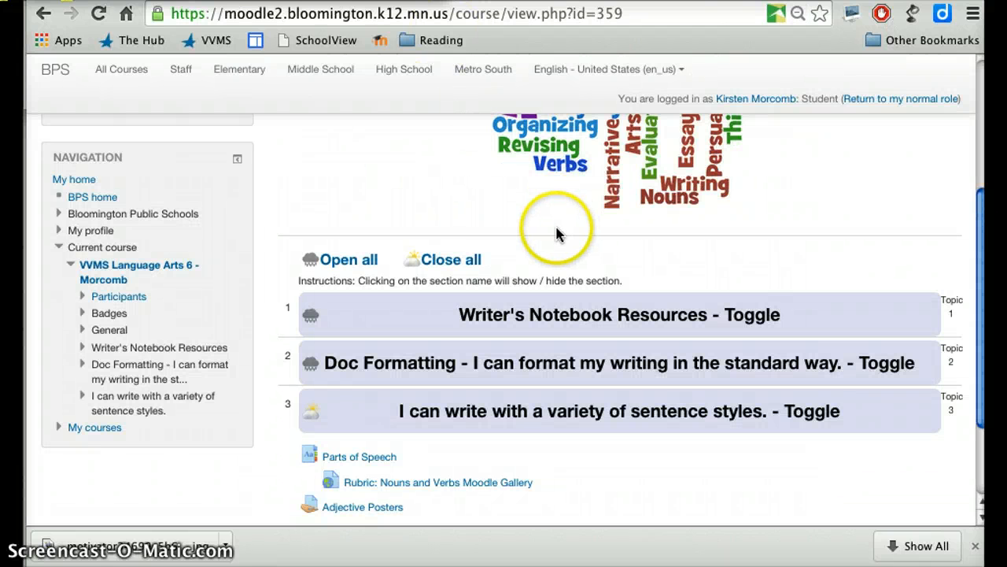
scroll(535, 294, down, 2)
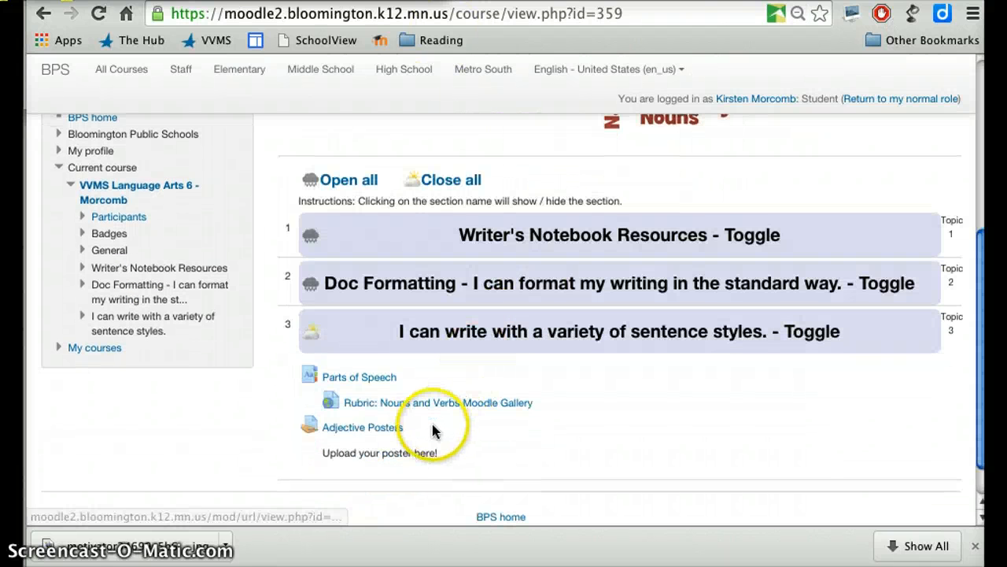
click(370, 434)
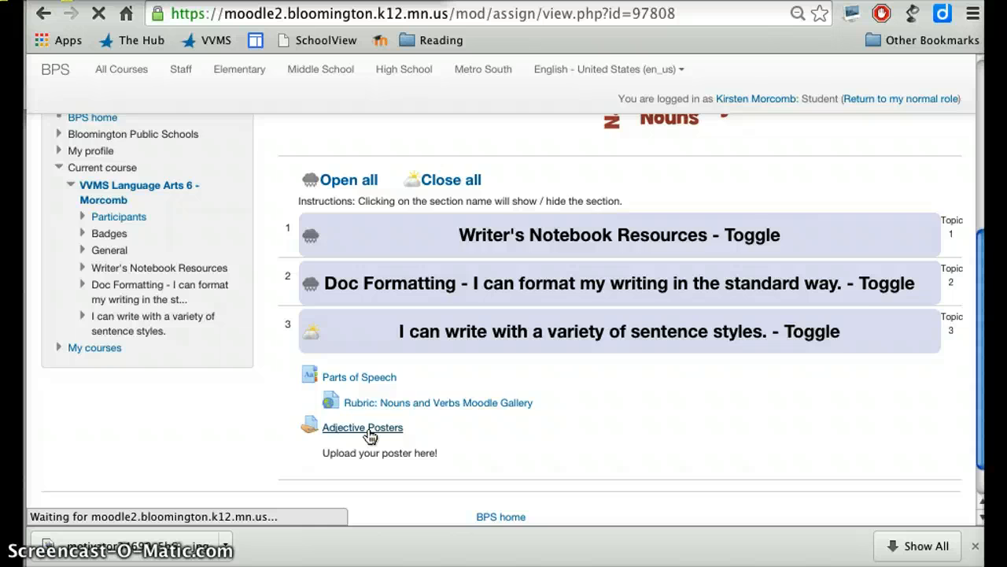
Open the existing Adjective Posters submission for editing and delete the previously submitted poster file
scroll(538, 429, down, 4)
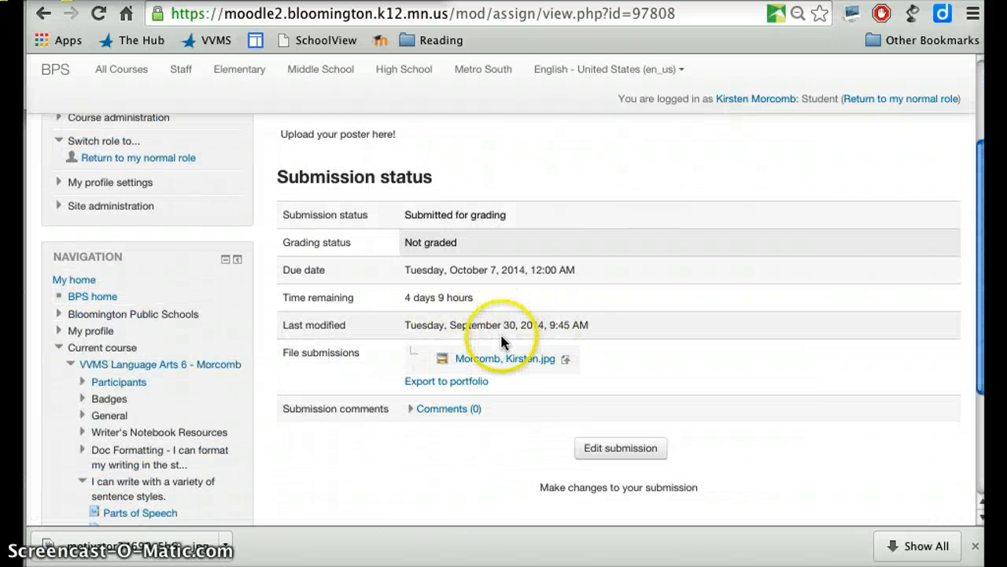
click(617, 449)
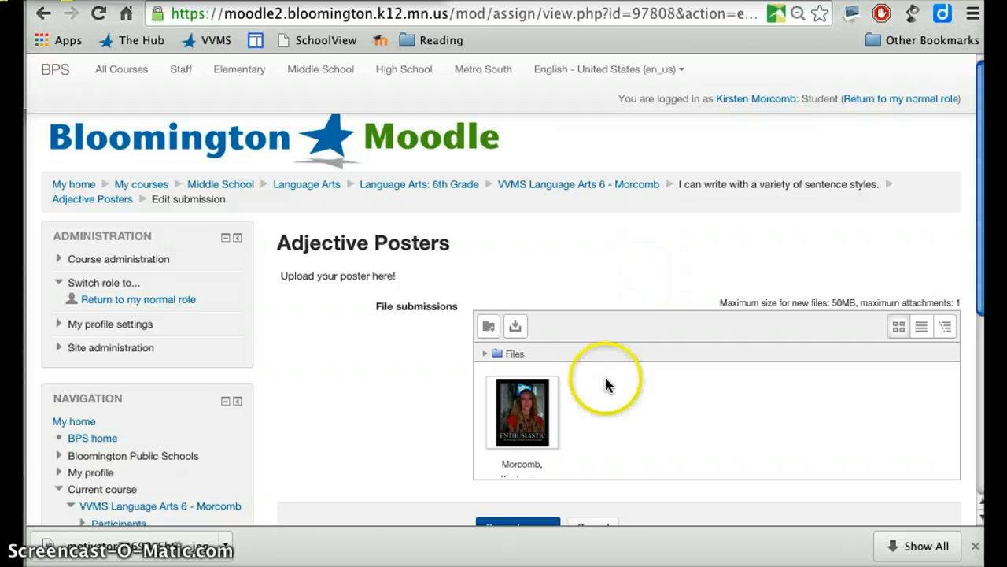
scroll(605, 384, down, 3)
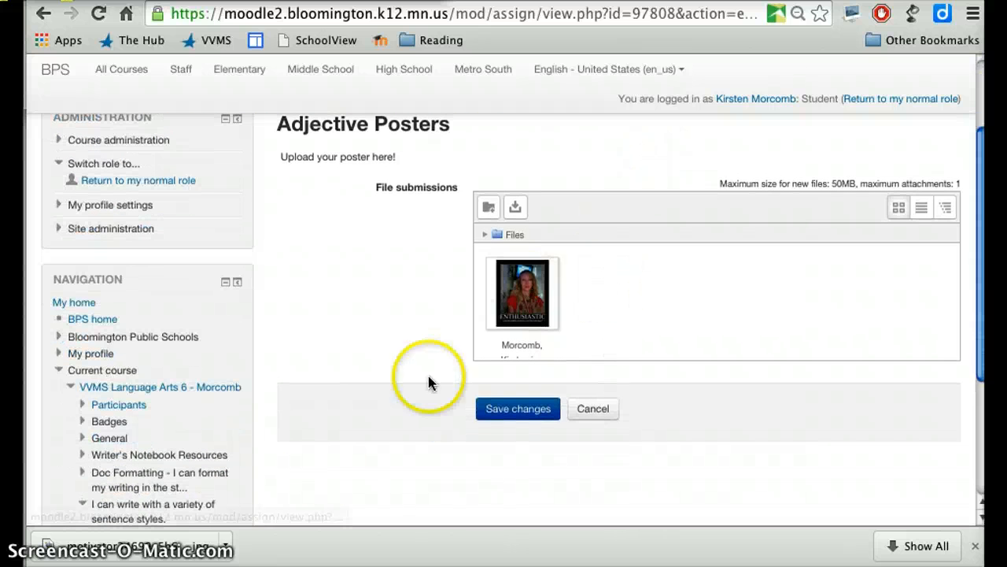
click(146, 549)
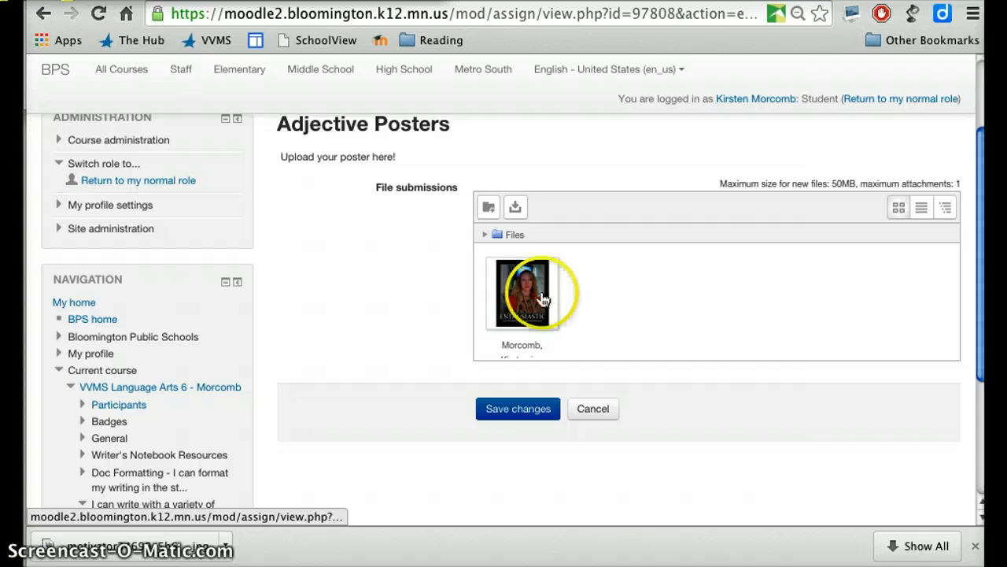
click(543, 299)
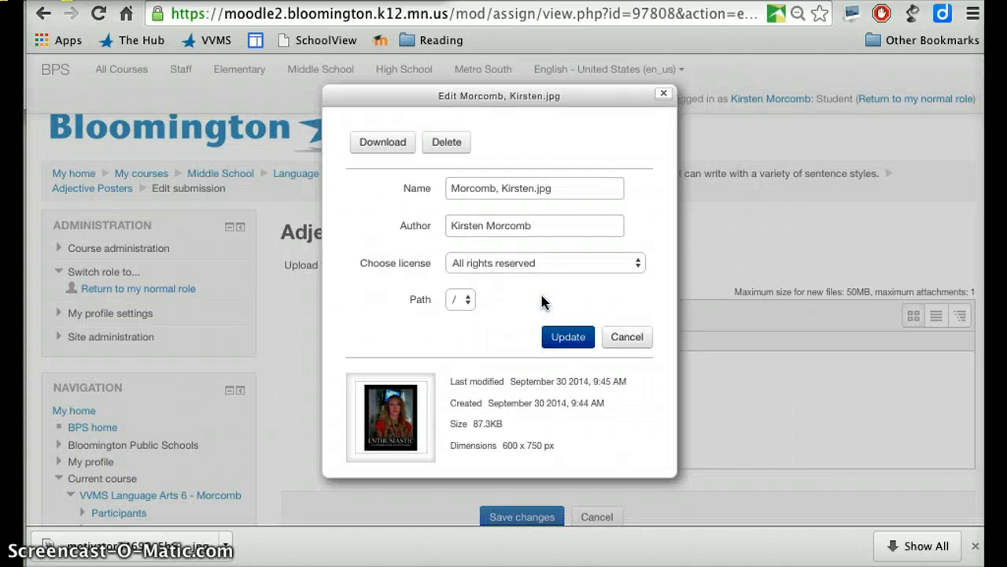
click(446, 142)
click(469, 328)
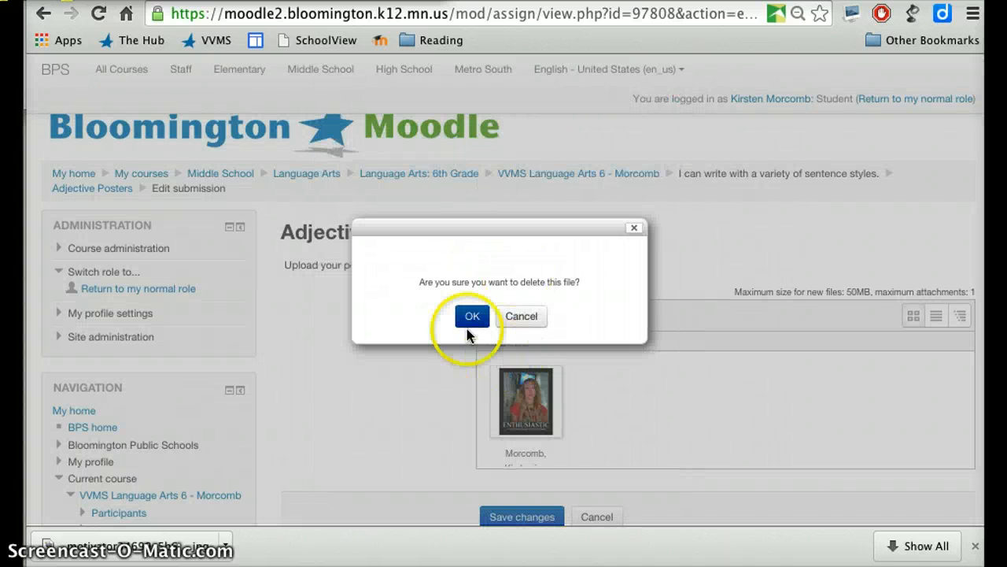
Try to upload the downloaded motivator poster image to the file submission and save the changes
drag(166, 547, 652, 406)
click(89, 546)
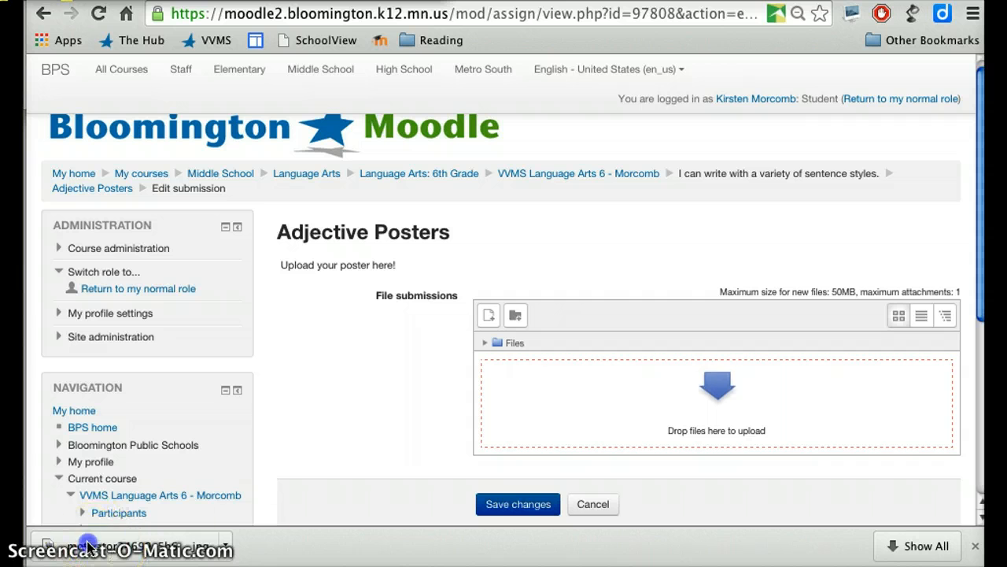
drag(89, 546, 608, 383)
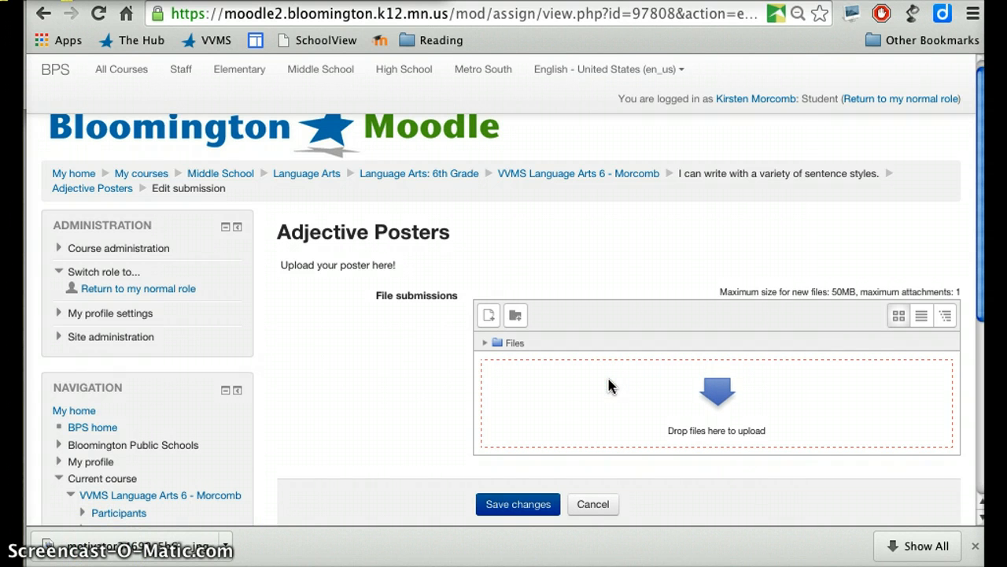
drag(79, 546, 673, 394)
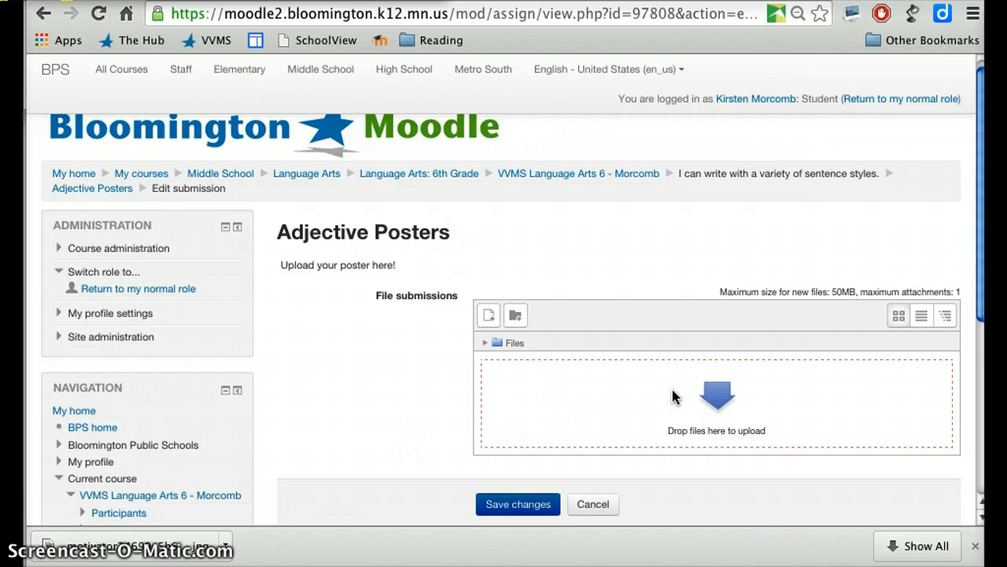
click(521, 508)
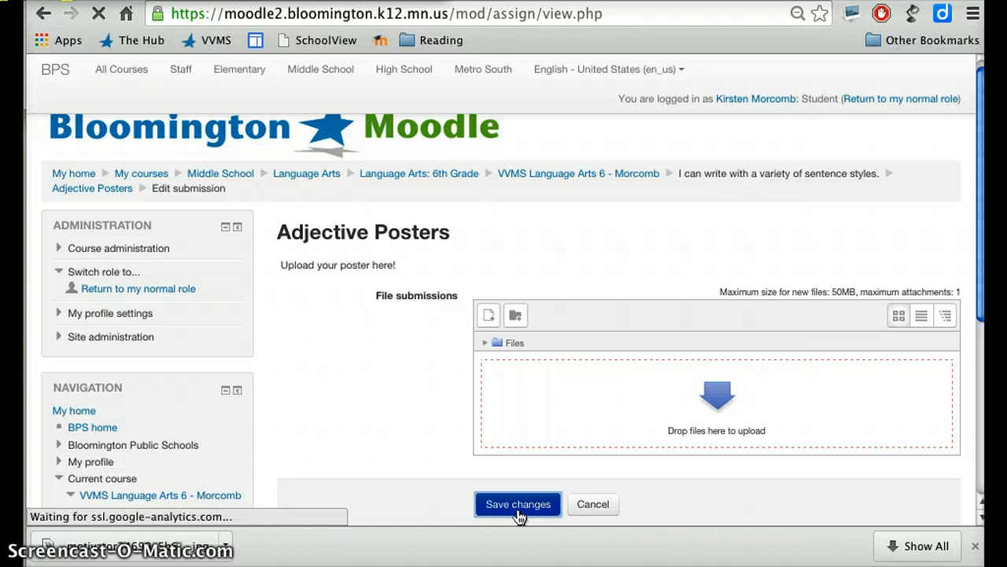
click(513, 503)
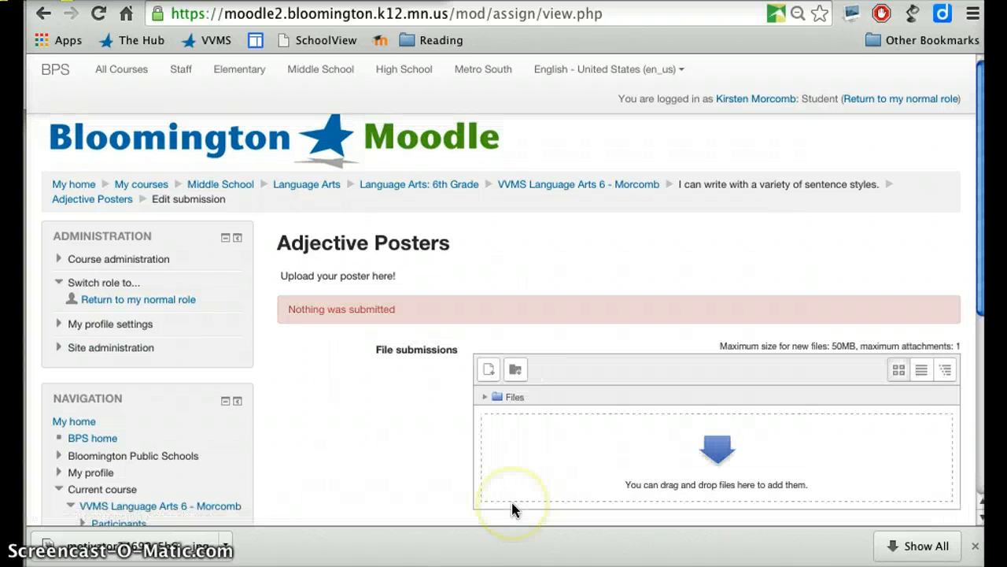
Add the downloaded poster image to the empty file submission area again
drag(138, 546, 549, 463)
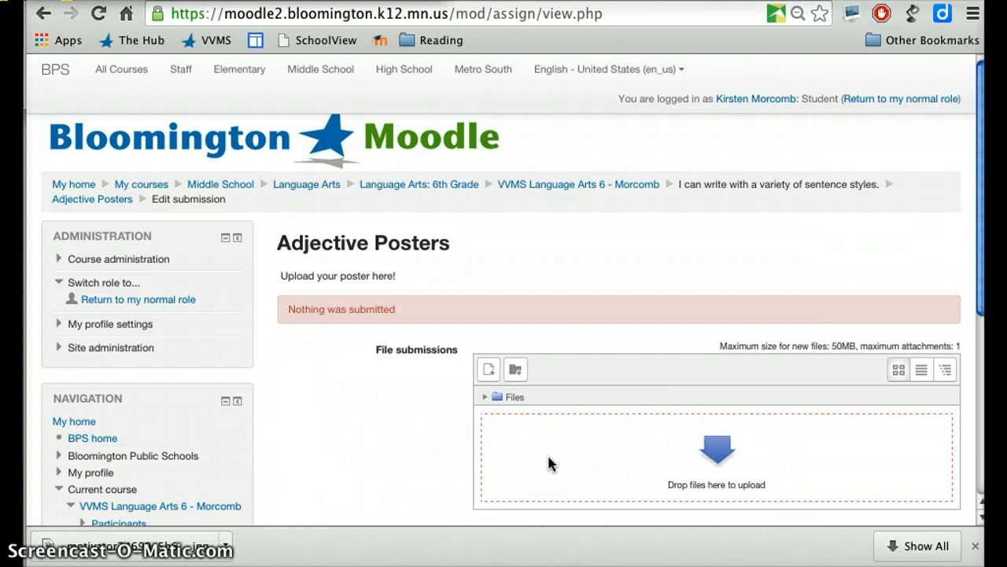